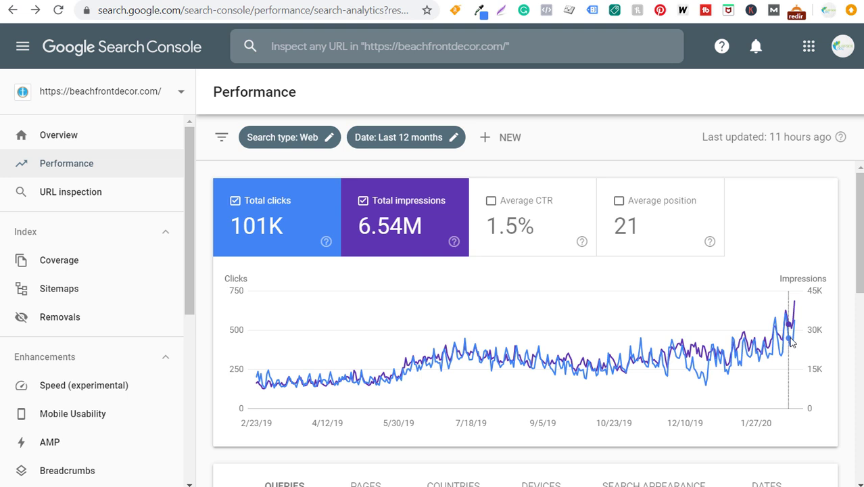
List the site's pages in the 12-month performance report and sort them by impressions
mouse_move(796, 333)
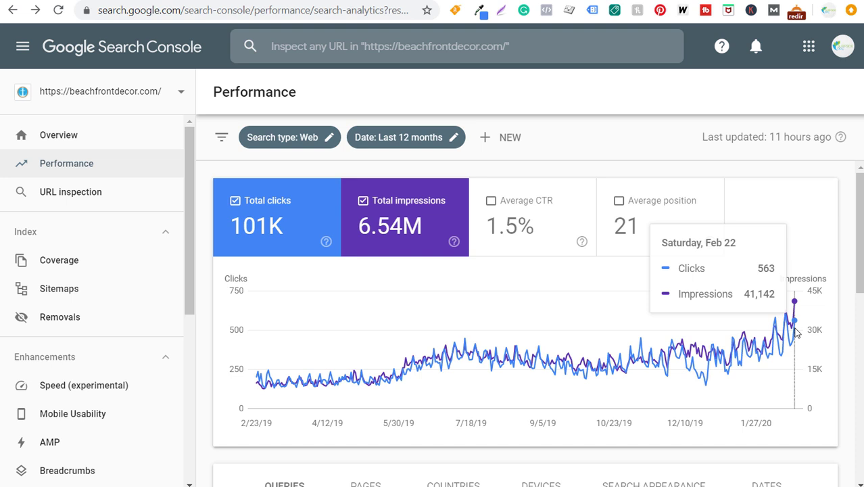
scroll(328, 305, down, 2)
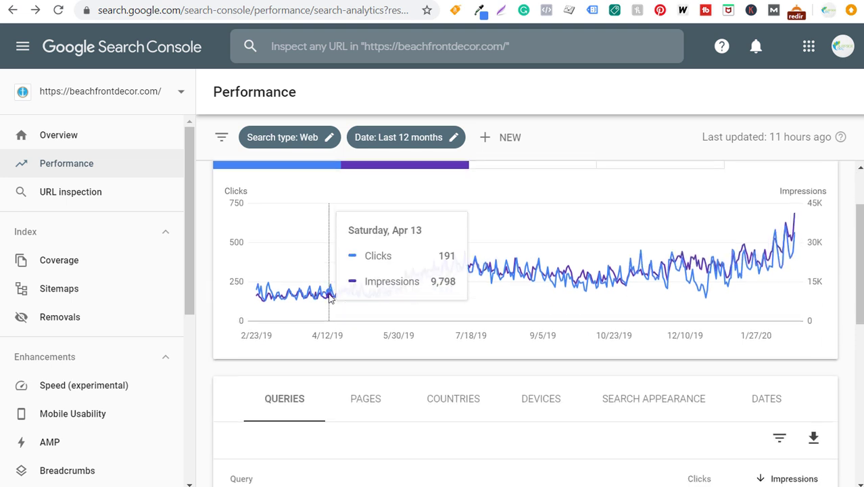
scroll(330, 298, down, 2)
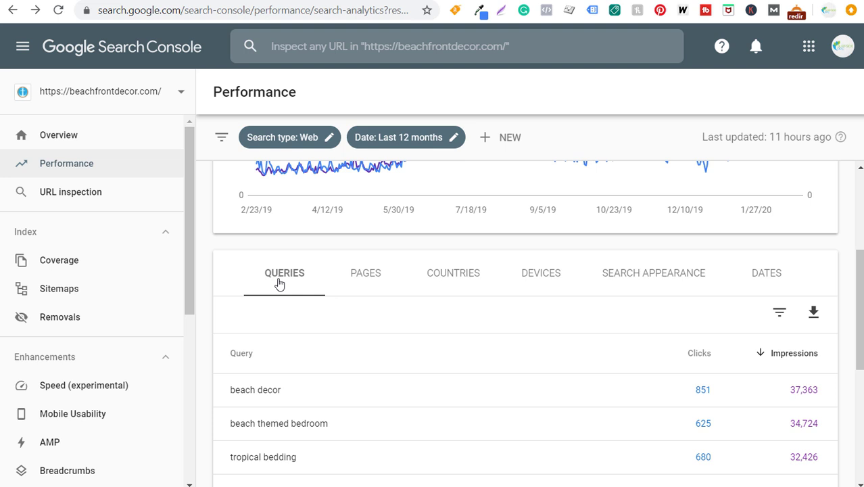
scroll(365, 298, down, 1)
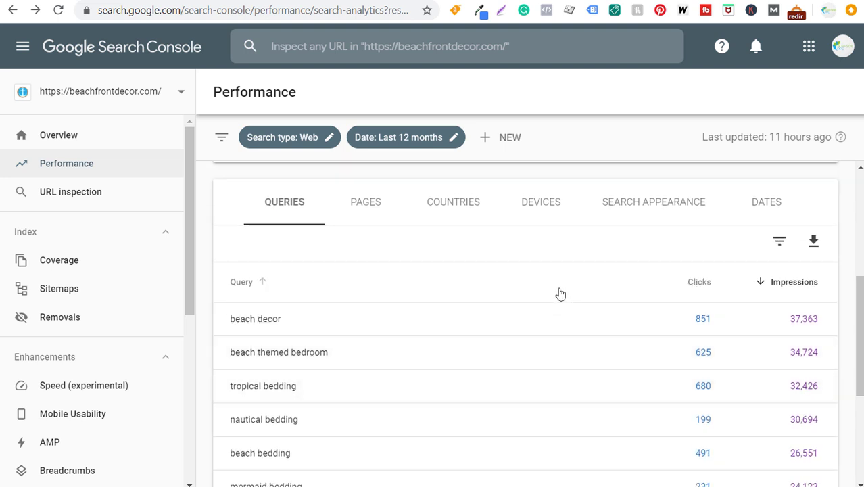
click(369, 212)
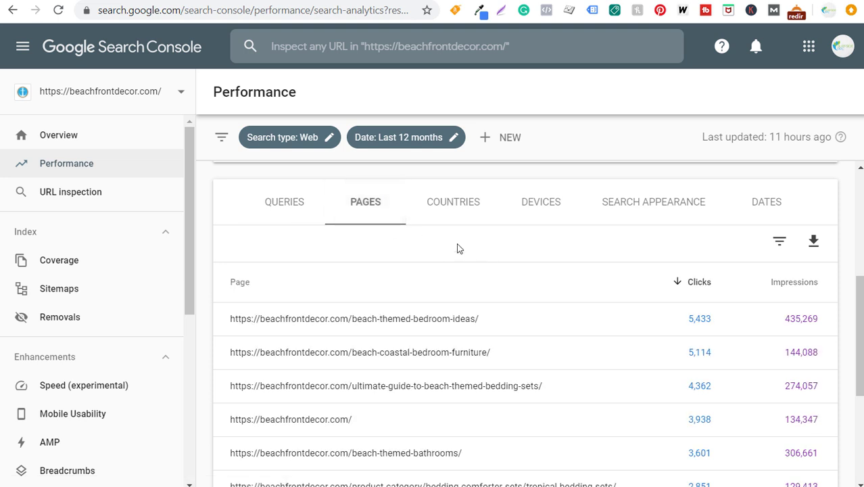
click(796, 283)
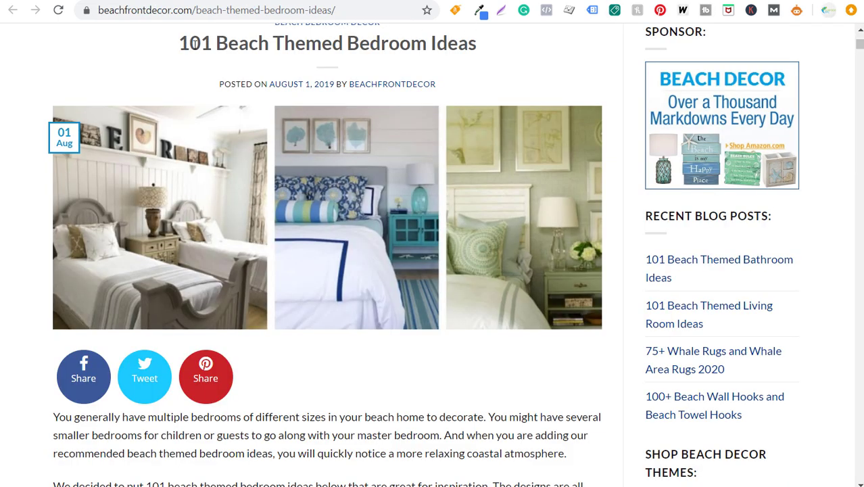
Look through the "101 Beach Themed Bedroom Ideas" article, checking its title, introduction and numbered bedroom photos
drag(192, 43, 406, 46)
click(405, 46)
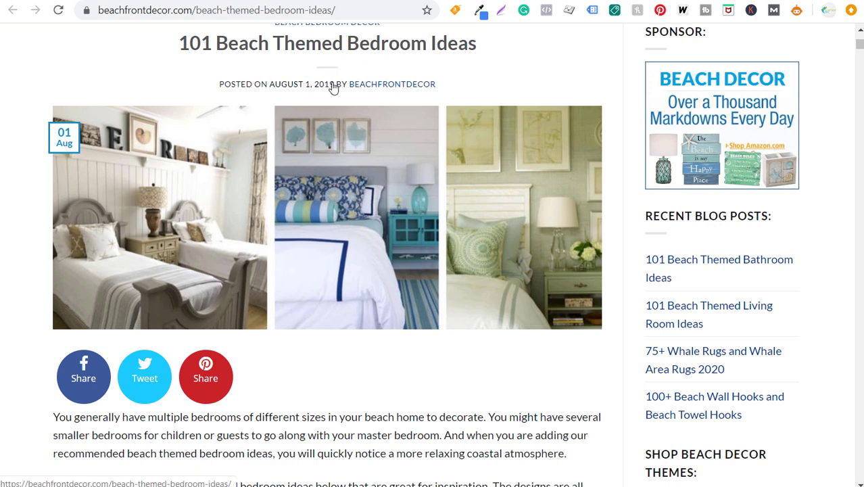
scroll(10, 206, down, 9)
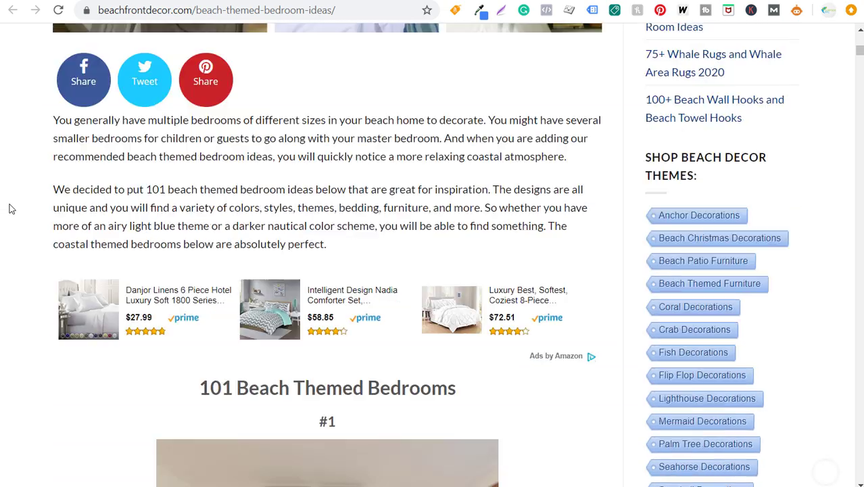
scroll(52, 203, down, 20)
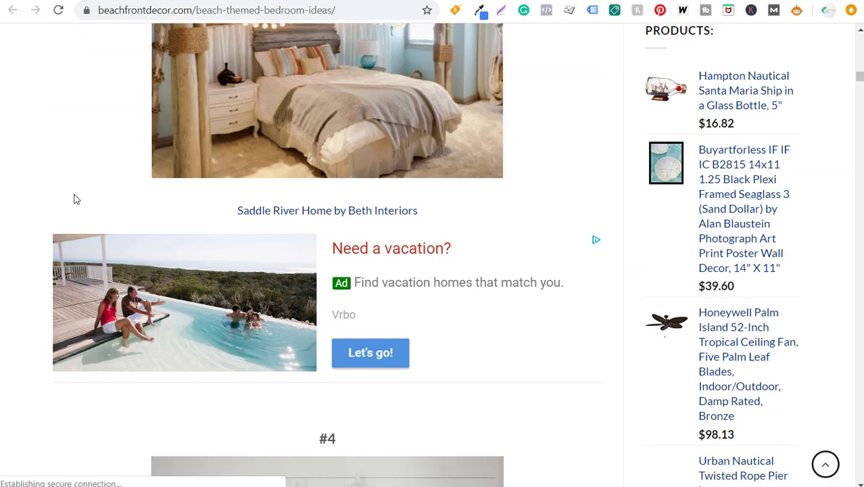
scroll(77, 198, down, 20)
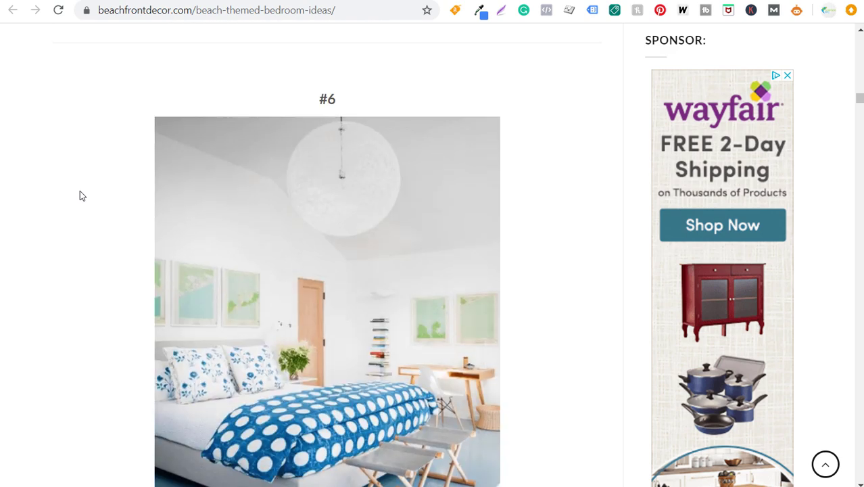
scroll(82, 197, down, 3)
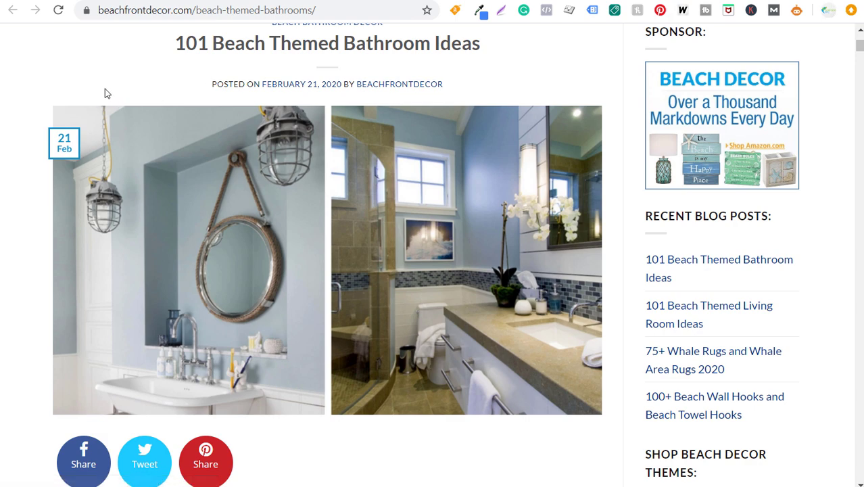
Skim the "101 Beach Themed Bathroom Ideas" article, checking how its numbered bathroom entries are presented
scroll(30, 144, down, 10)
scroll(30, 152, down, 1)
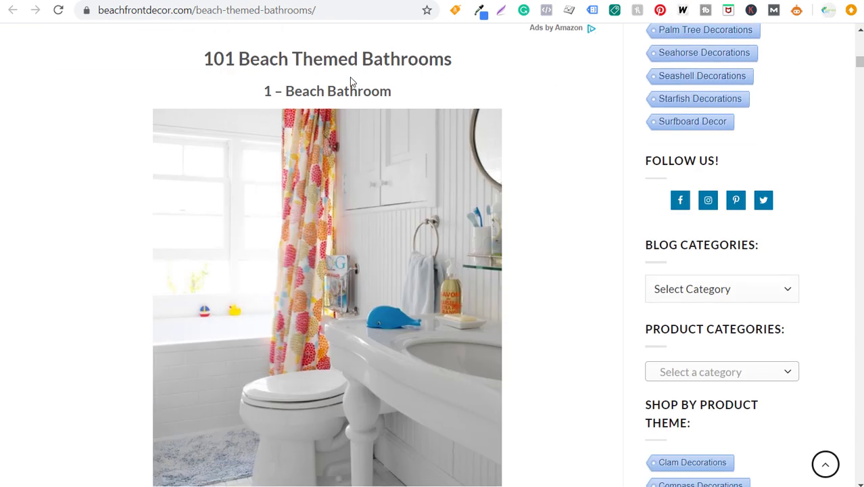
scroll(169, 98, down, 10)
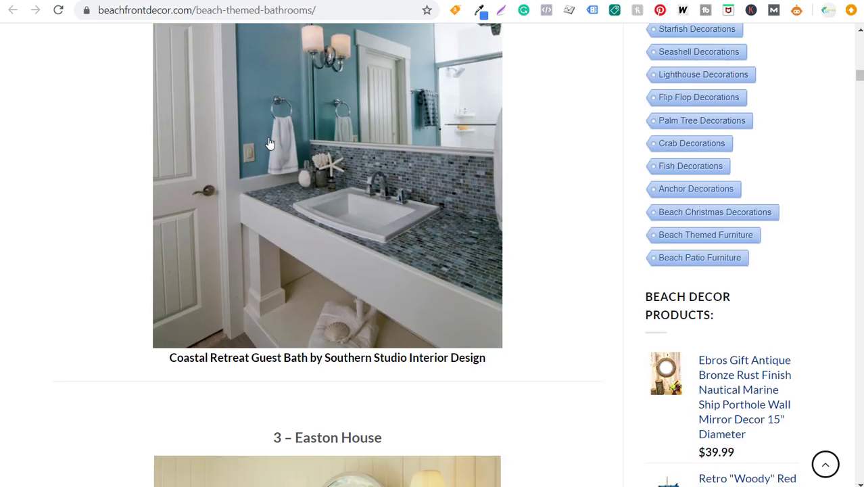
scroll(346, 153, down, 4)
scroll(139, 158, down, 2)
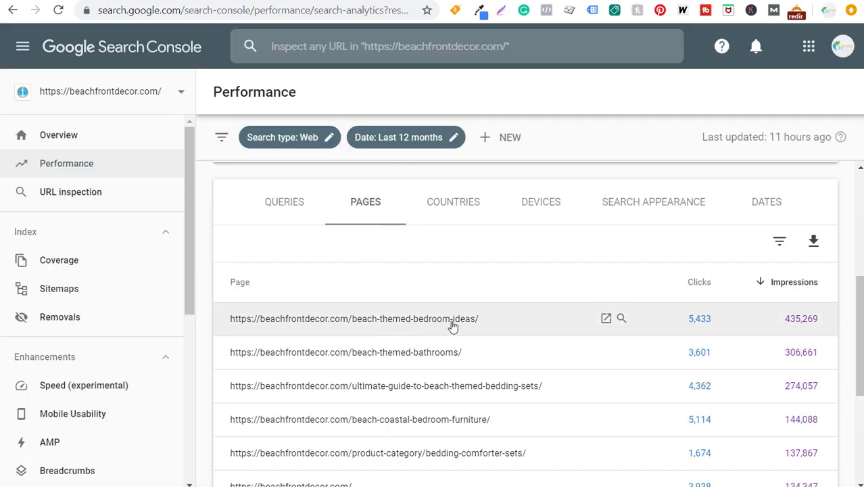
Add the average position metric to the performance report and view it for each page
scroll(543, 289, up, 5)
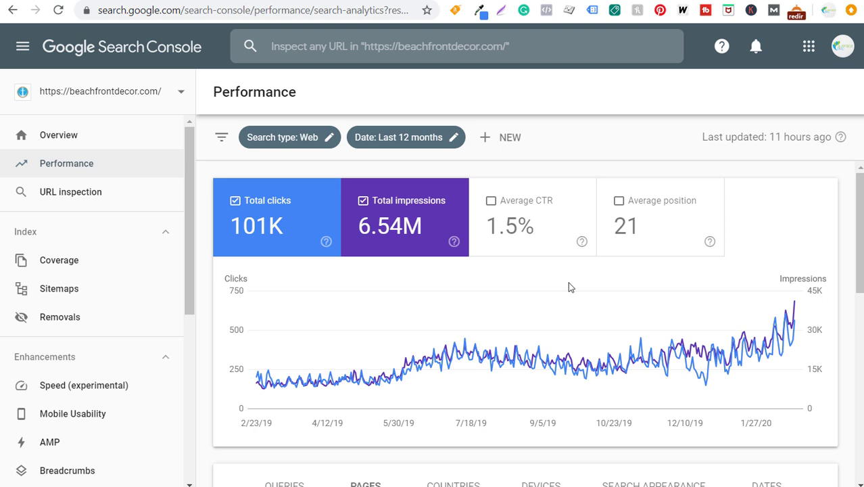
click(653, 232)
scroll(621, 270, down, 4)
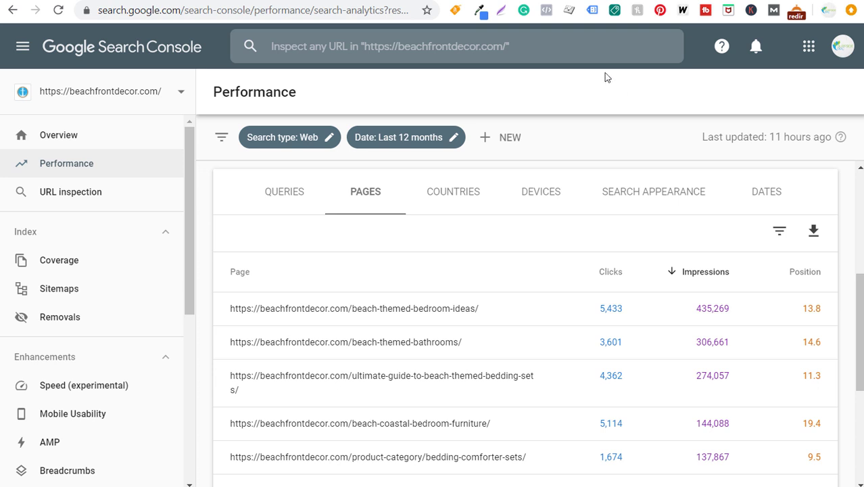
Switch to Google Analytics and examine the average time on page for /beach-themed-bedroom-ideas/ and /beach-themed-bathrooms/
click(583, 2)
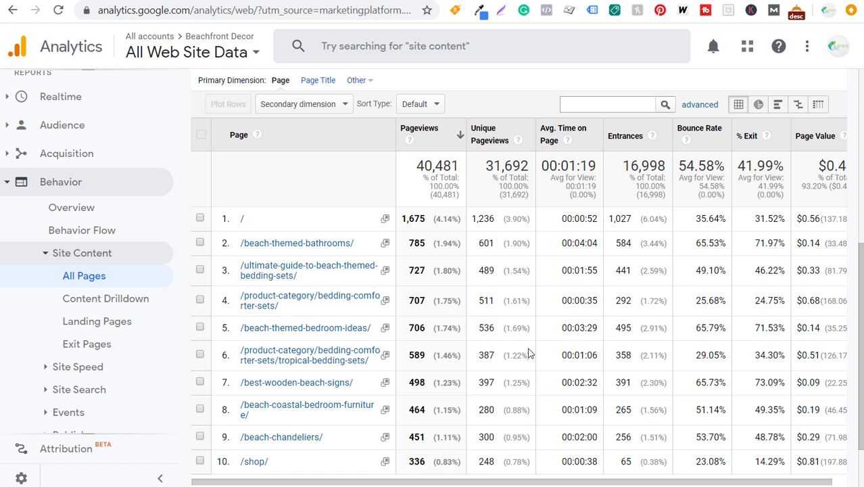
drag(599, 331, 559, 331)
click(575, 328)
drag(576, 249, 601, 253)
click(601, 253)
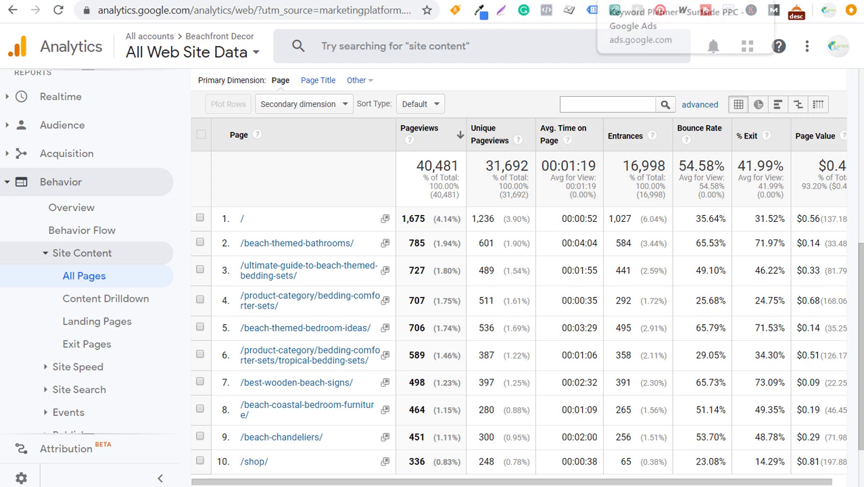
Switch to Google Ads and locate Keyword Planner among the planning tools
click(593, 10)
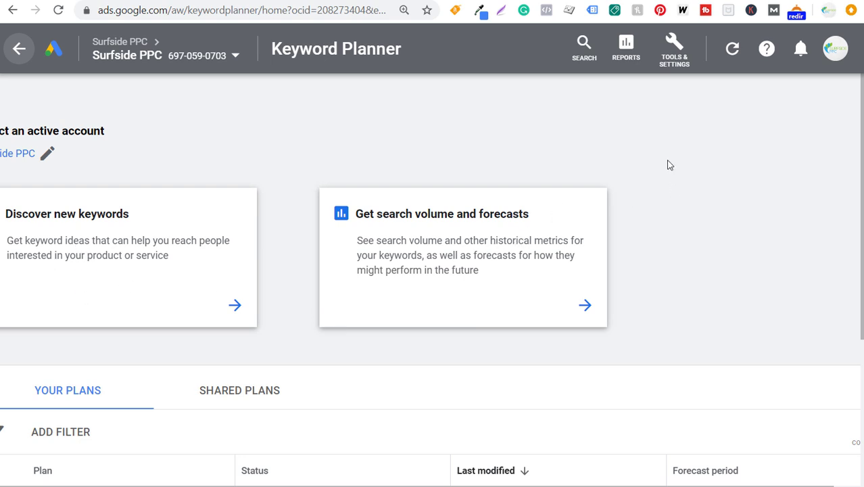
click(673, 46)
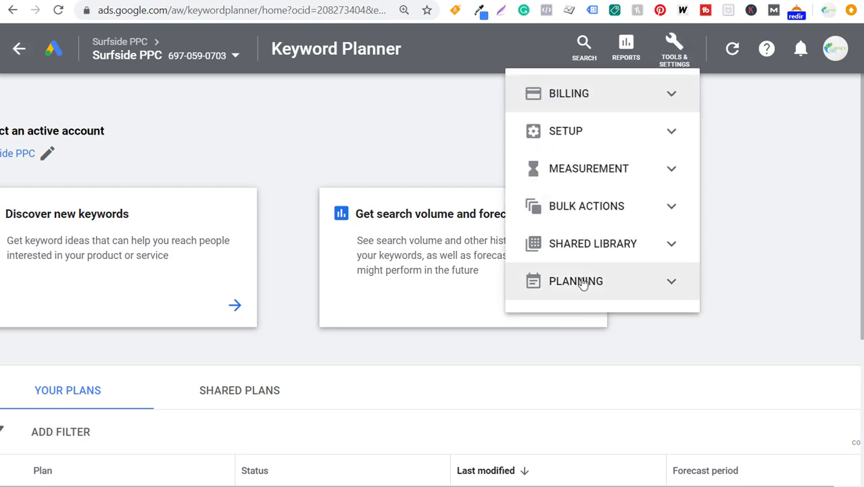
click(637, 288)
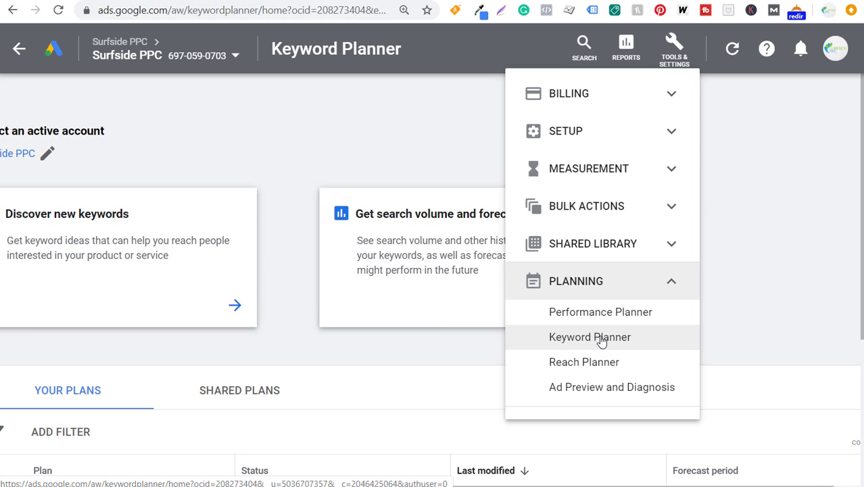
Start discovering new keywords with the seed terms beach decor, coastal decor, nautical decor and ocean decor
click(135, 290)
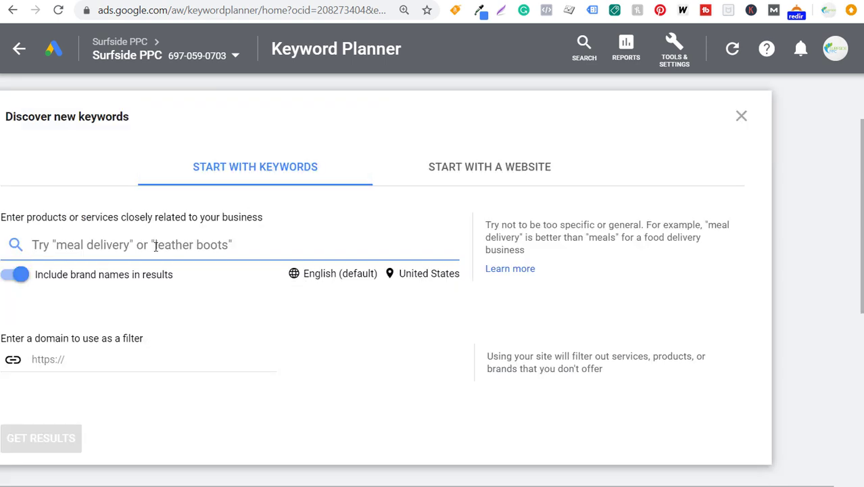
text(beach decor, coastal decor, nautical deco)
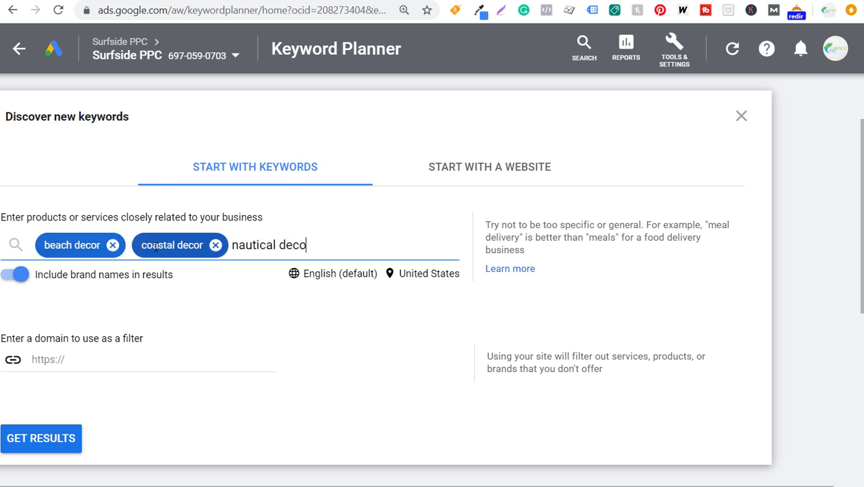
text(r,ocean decor,)
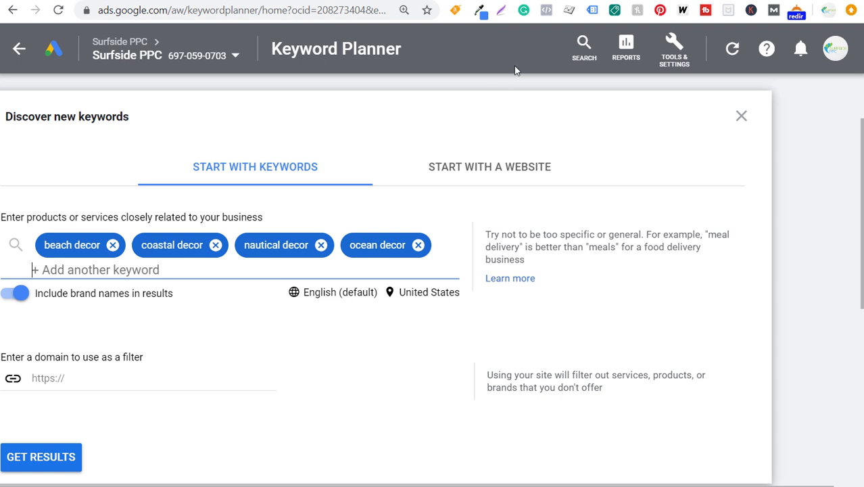
Return to Google Search Console and filter the performance report to the beach-themed-bedroom-ideas page
click(560, 2)
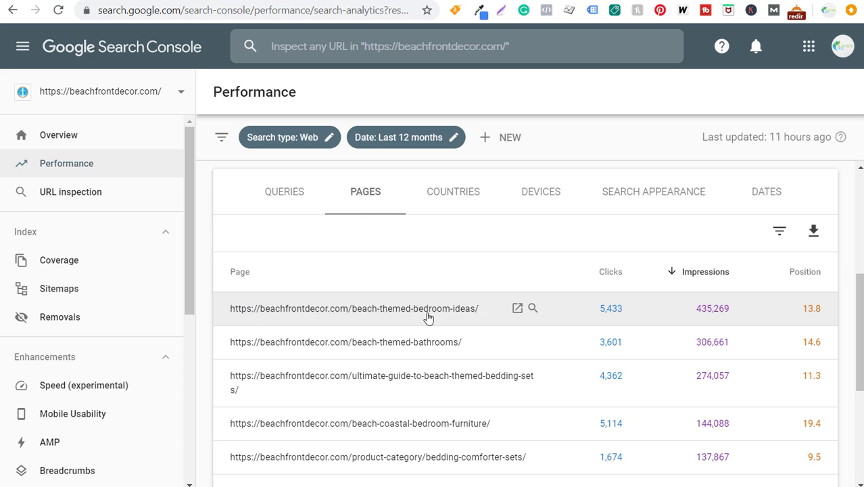
click(402, 311)
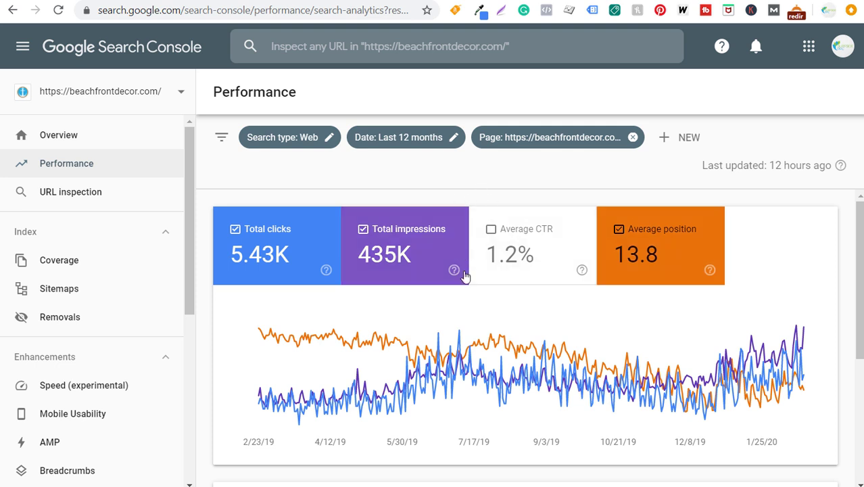
scroll(490, 322, down, 3)
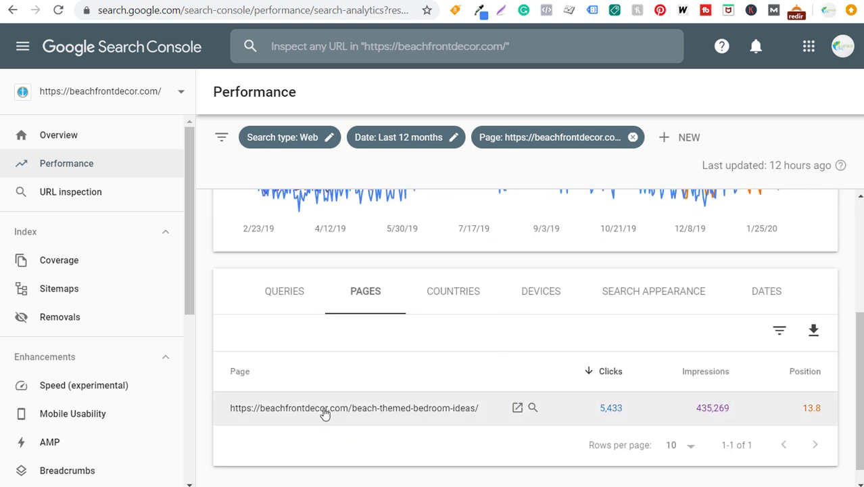
Show the search queries for the filtered page, sort them by impressions and review the leading ones
click(266, 292)
scroll(393, 338, down, 1)
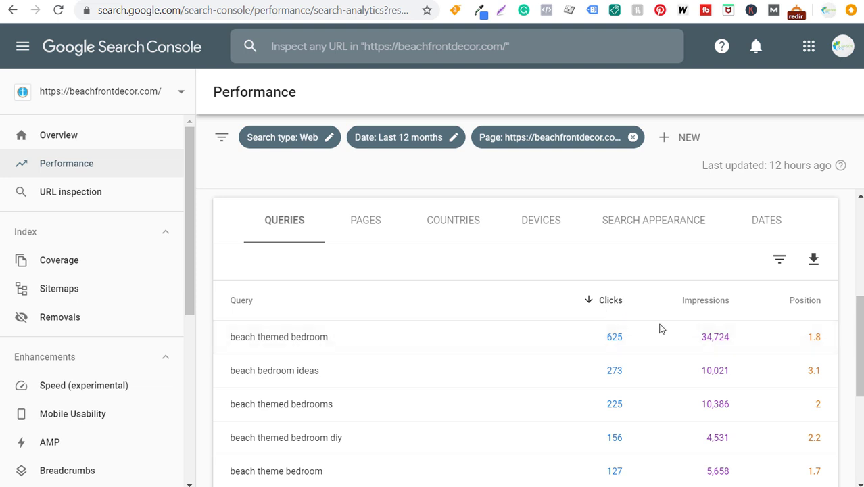
click(703, 301)
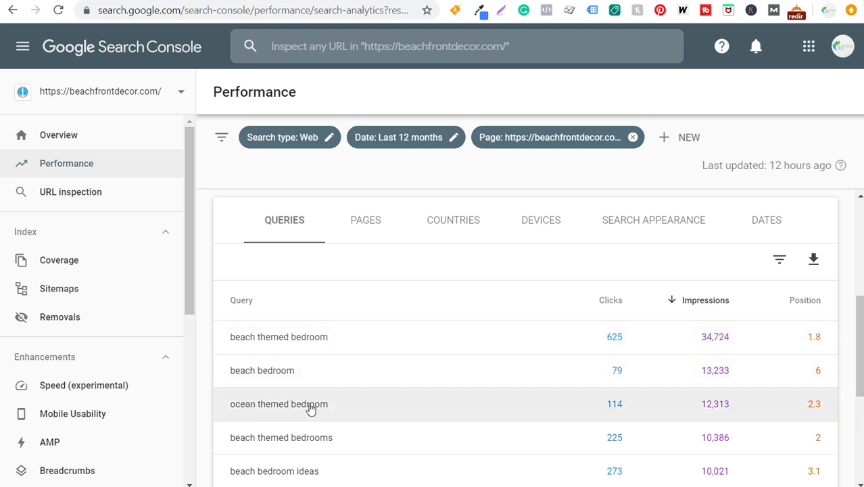
scroll(392, 386, down, 1)
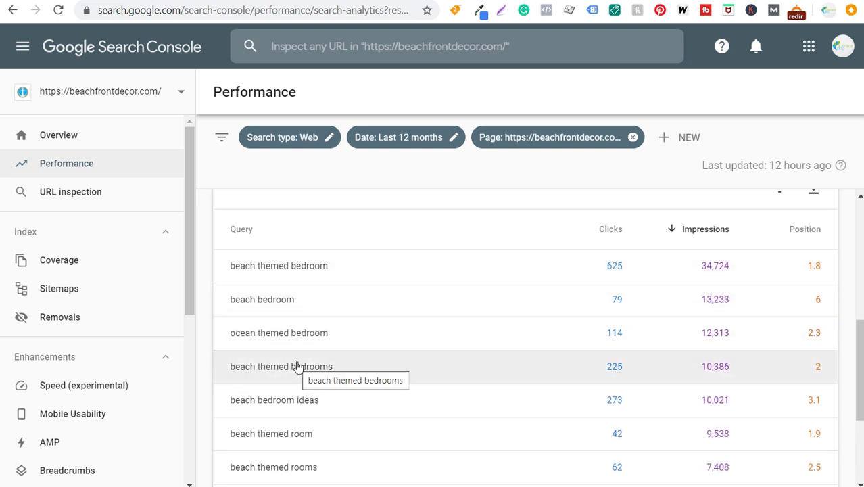
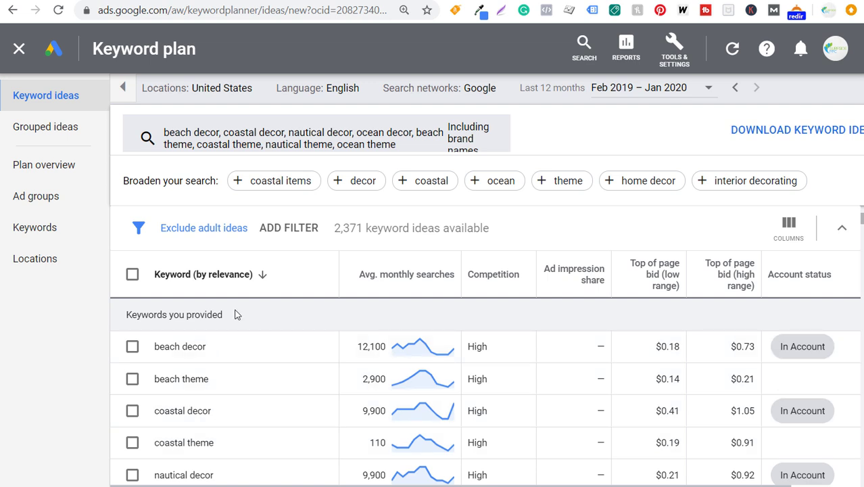
Sort the keyword ideas by average monthly searches, highest first, and review the suggested beach, coastal and nautical keywords
click(413, 283)
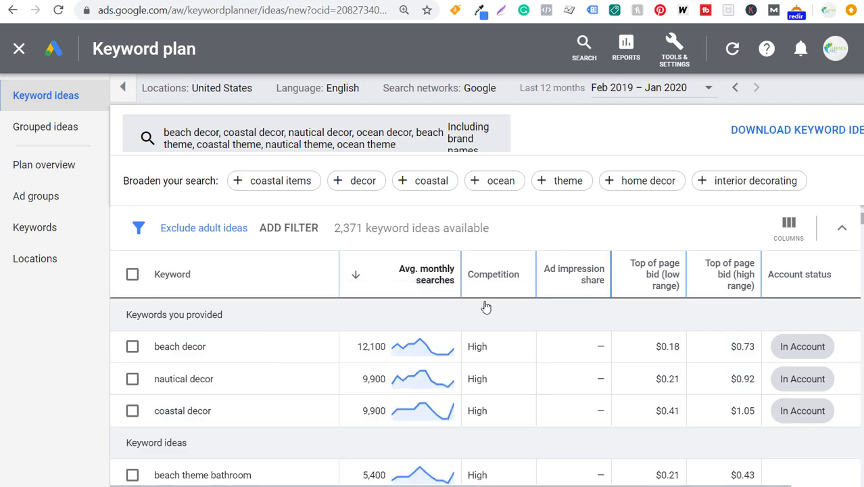
scroll(177, 345, down, 2)
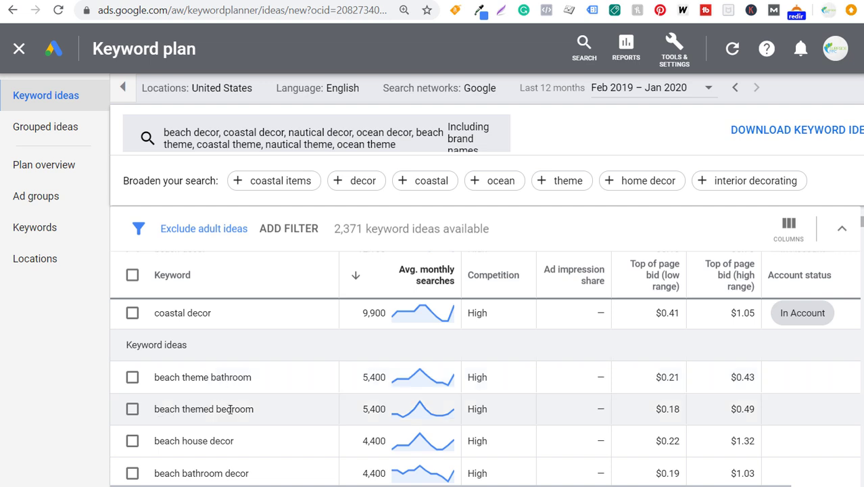
scroll(332, 395, down, 2)
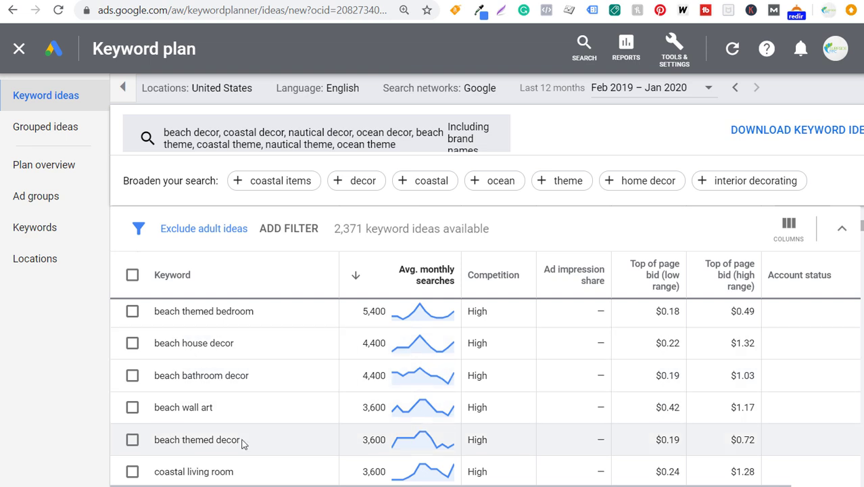
scroll(240, 443, down, 2)
scroll(216, 373, down, 2)
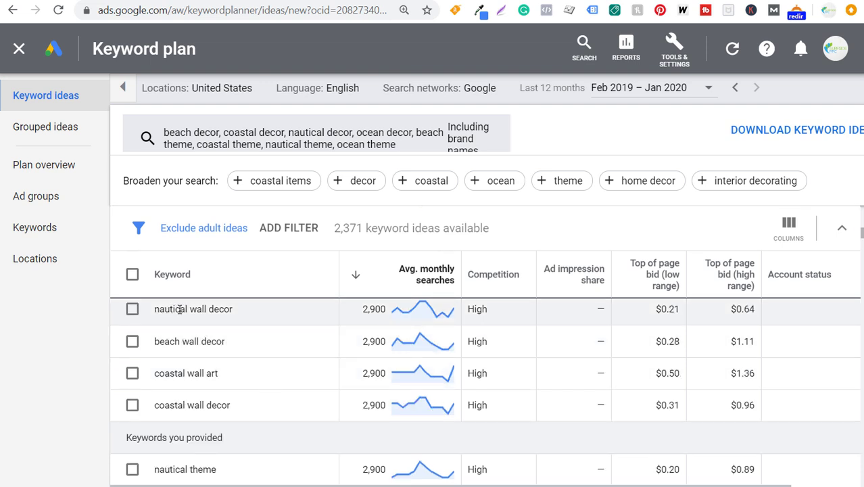
Examine the lower-volume beach, coastal and nautical keyword ideas for room, bathroom, Christmas and living room topics
scroll(280, 340, down, 2)
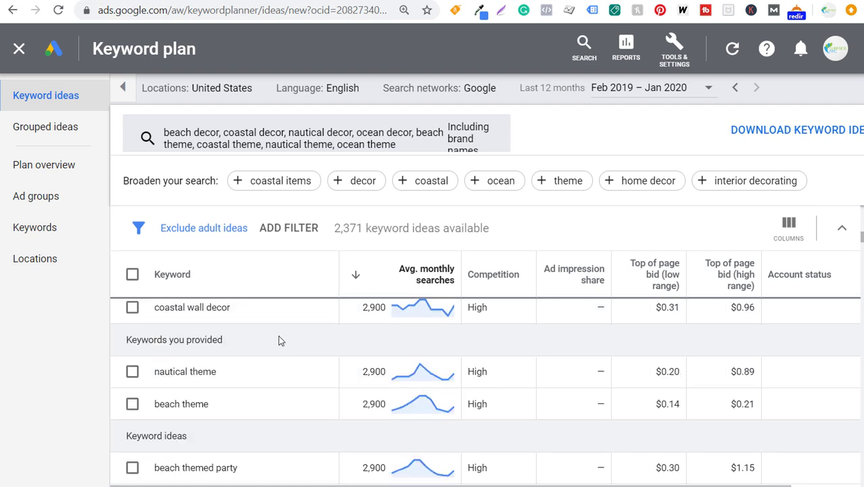
scroll(276, 360, down, 2)
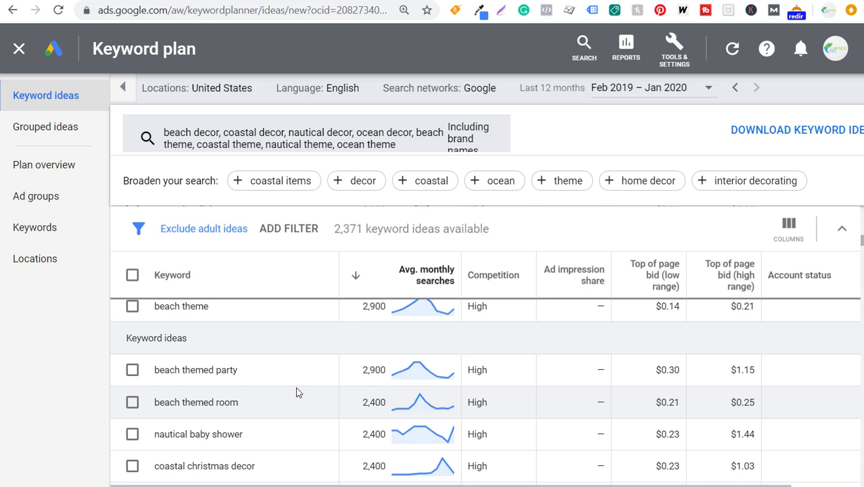
scroll(299, 394, down, 2)
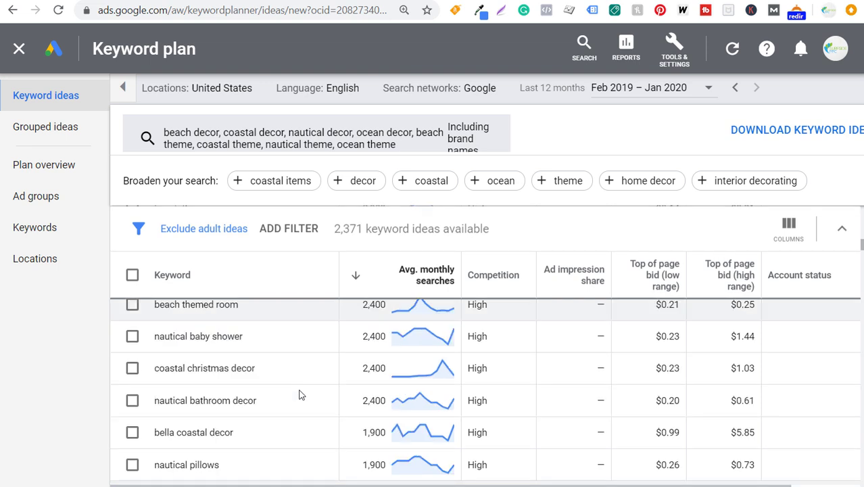
scroll(289, 402, down, 2)
scroll(281, 397, down, 4)
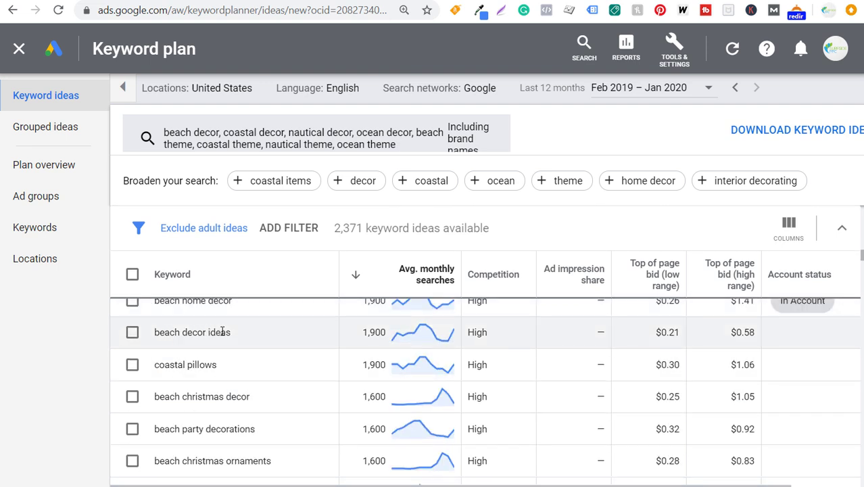
scroll(276, 354, down, 2)
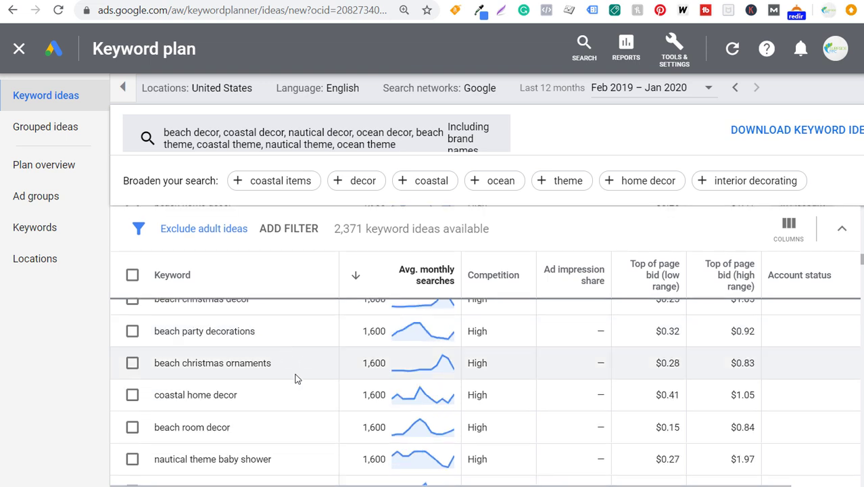
scroll(245, 413, down, 2)
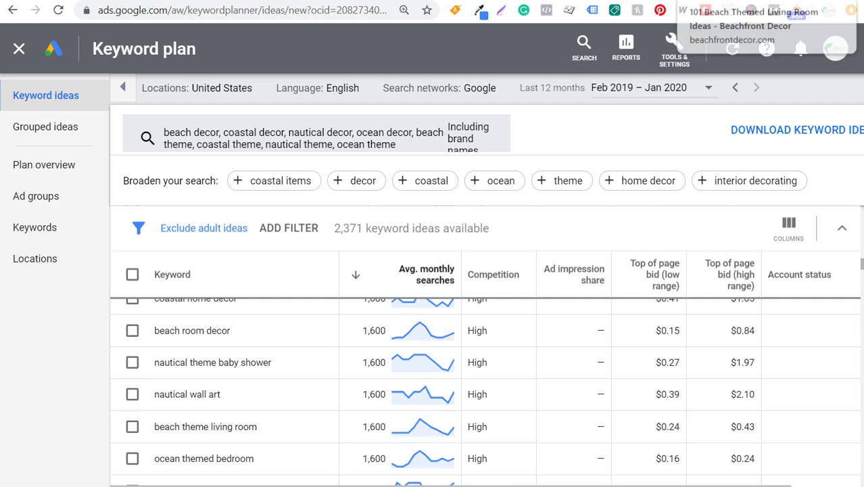
Compare the 101 Beach Themed Living Room Ideas post with the beach theme living room keyword idea in Keyword Planner
click(703, 0)
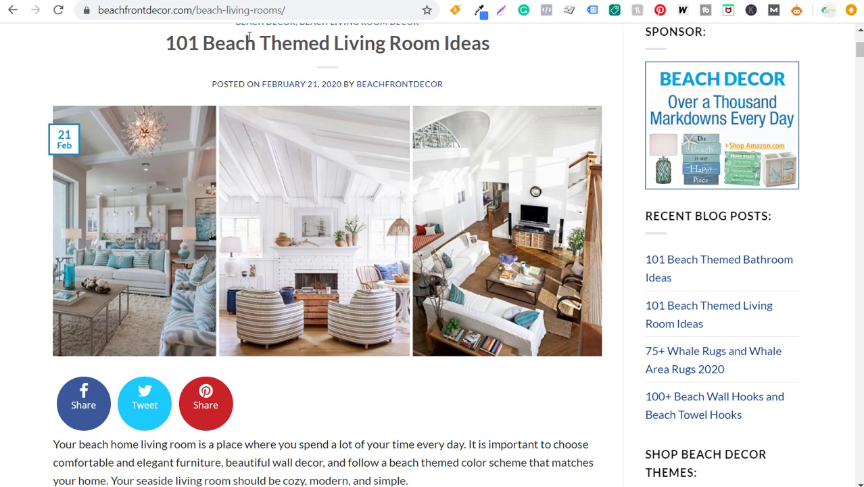
click(603, 1)
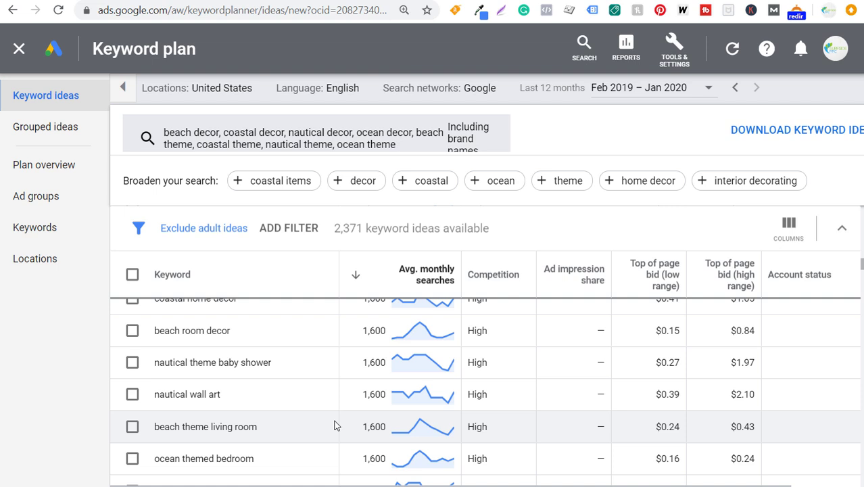
scroll(328, 402, down, 3)
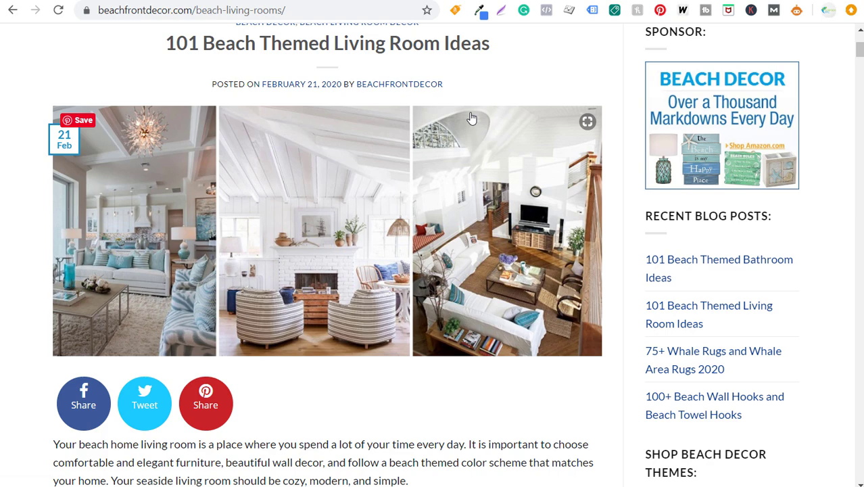
Browse the photo entries in the published beach-living-rooms and beach-themed-bathrooms posts
scroll(489, 181, down, 3)
scroll(489, 181, down, 15)
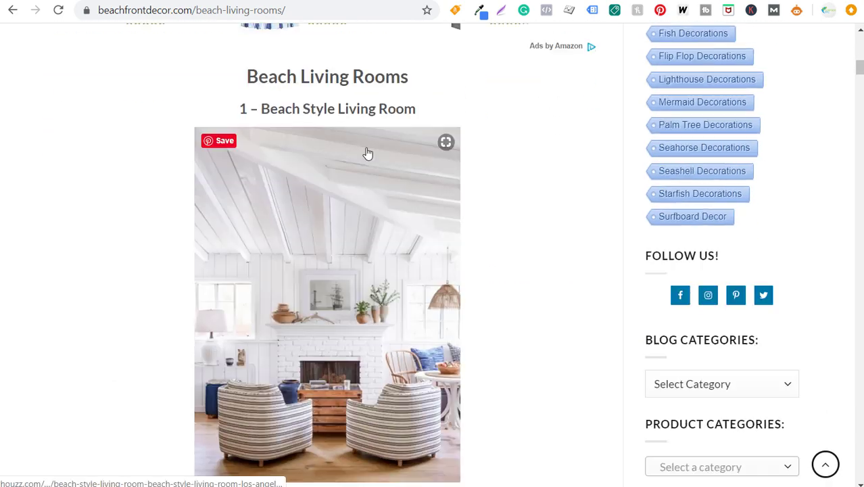
scroll(242, 148, down, 7)
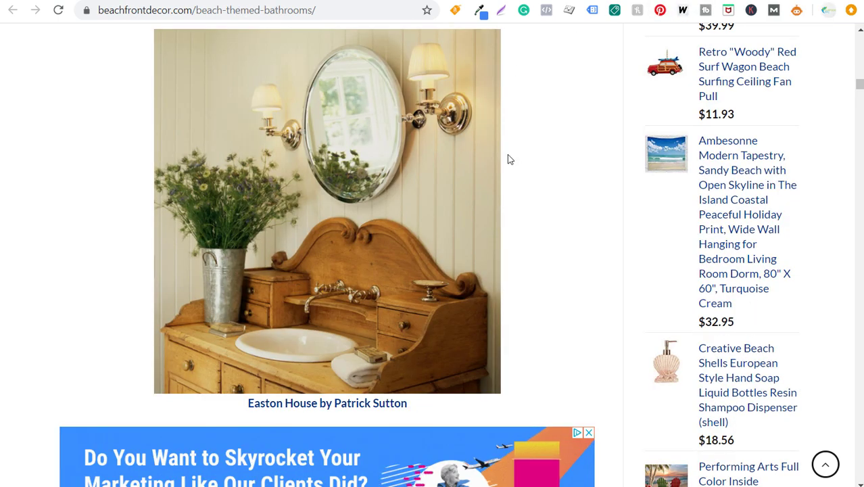
scroll(546, 164, up, 1)
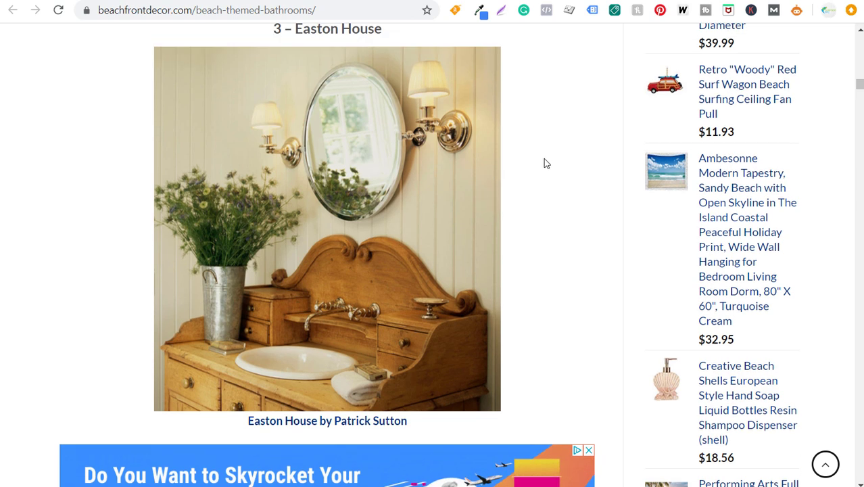
scroll(547, 164, up, 3)
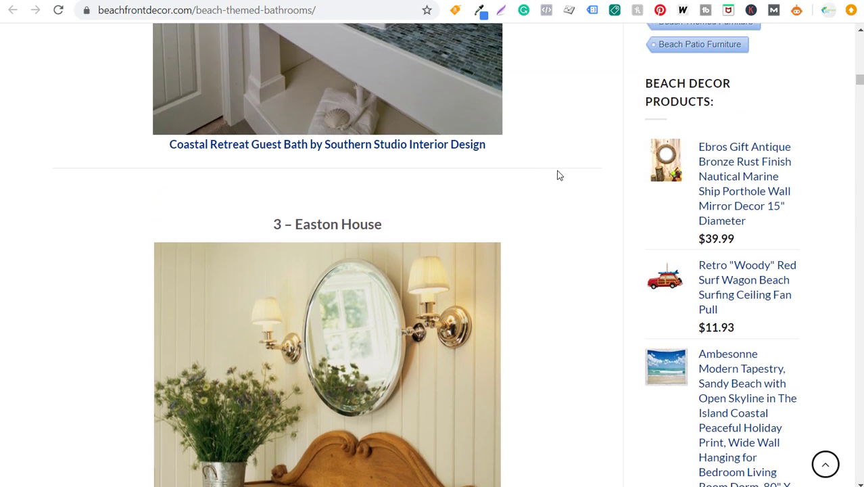
Switch to the ContentIdeas workbook in Excel and review the Beach, Coastal and Nautical Ideas headings
click(379, 467)
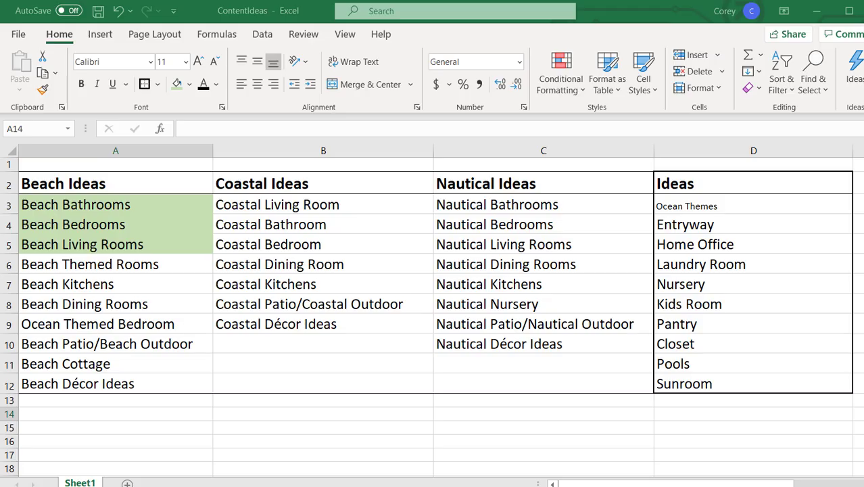
click(140, 181)
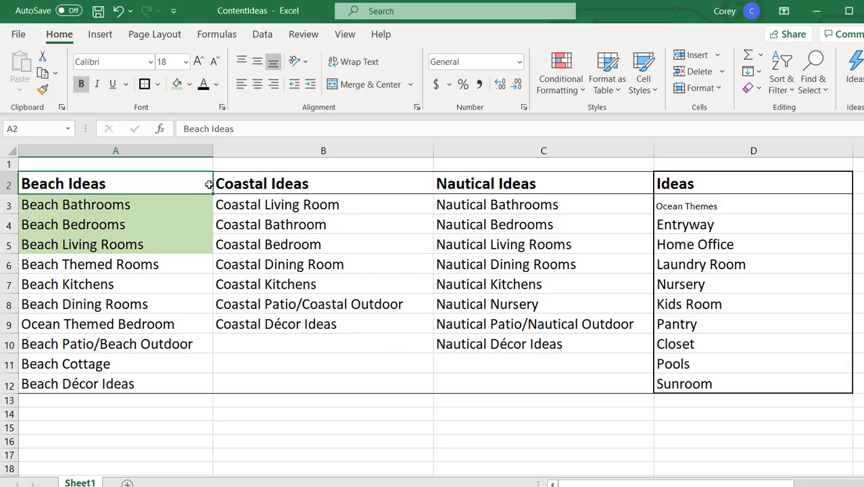
click(275, 183)
click(519, 184)
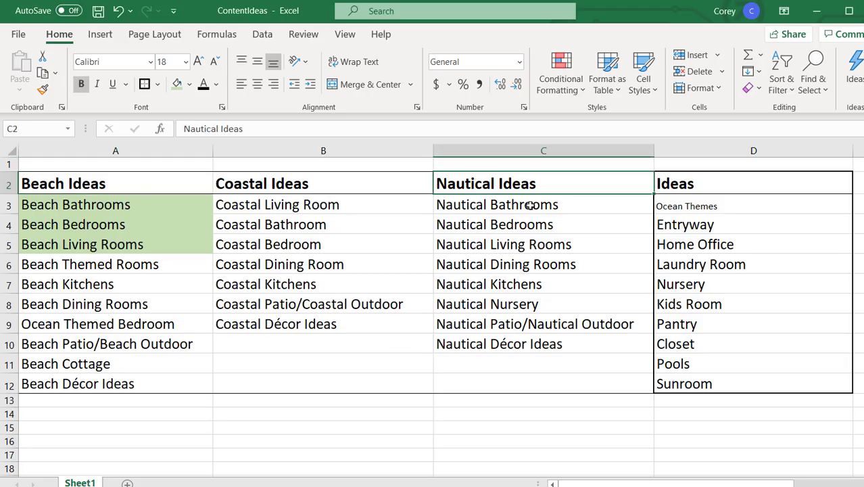
Enlarge the Ocean Themes entry in cell D3 to match the text size of the other ideas
click(771, 203)
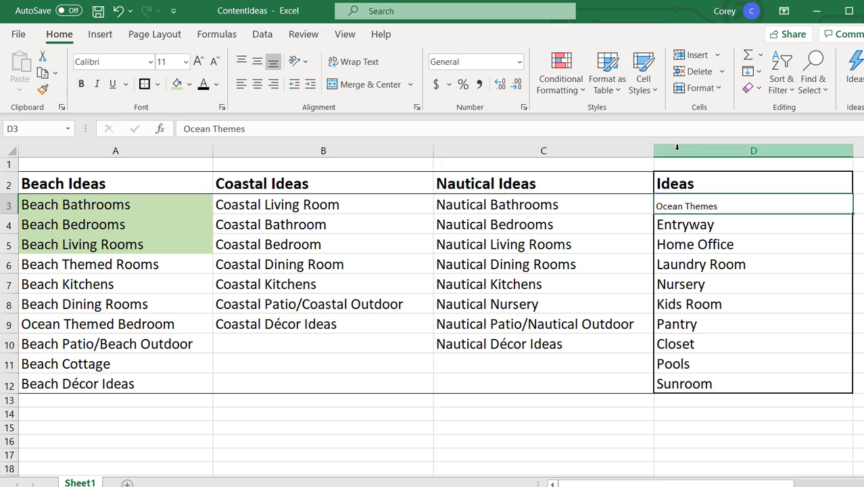
click(339, 455)
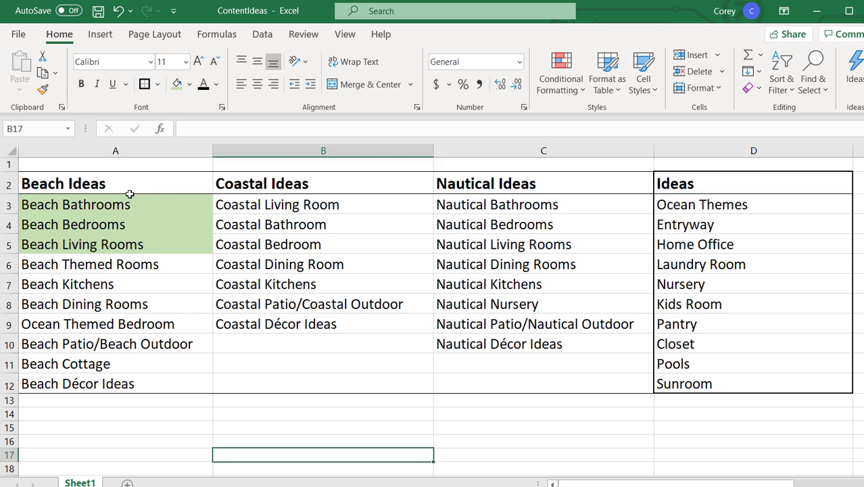
Review the beach, coastal and nautical topic lists together with the published beach-themed-bedroom-ideas post
drag(132, 204, 652, 381)
click(606, 365)
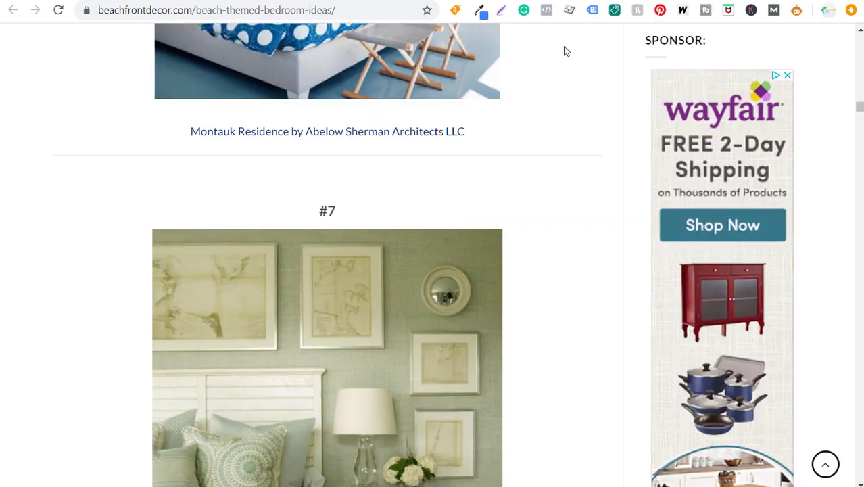
scroll(544, 200, up, 7)
scroll(574, 234, up, 10)
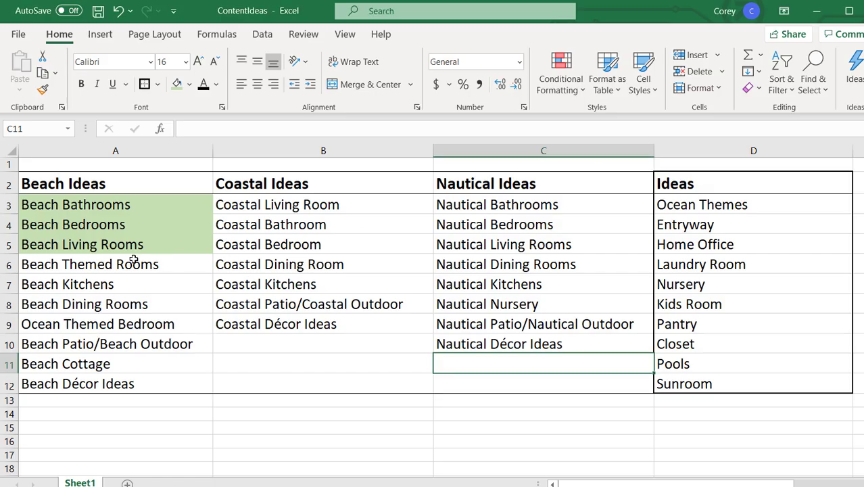
Go through the unhighlighted topics in the ContentIdeas workbook, from Beach Themed Rooms to Ocean Themed Bedroom, plus Nautical Nursery
click(132, 262)
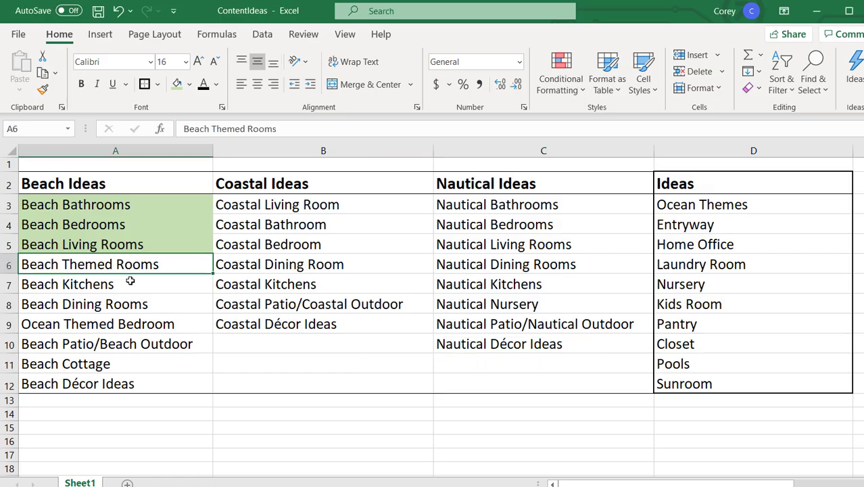
click(130, 281)
click(156, 311)
click(173, 327)
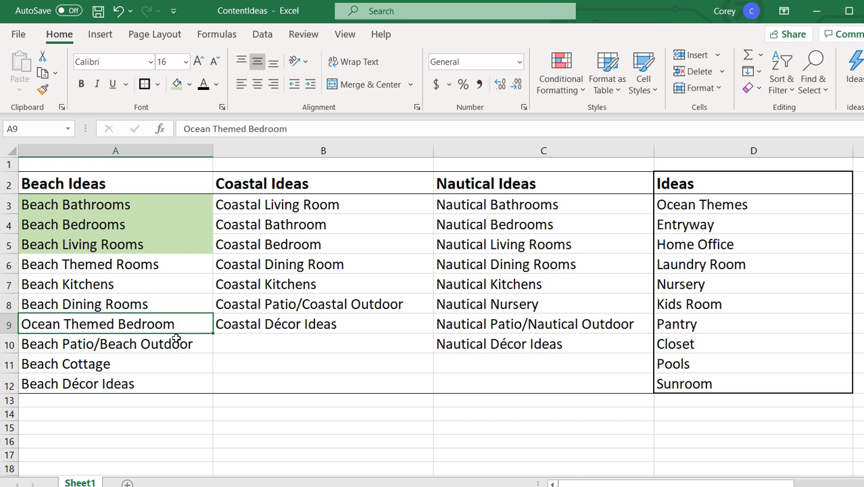
click(90, 305)
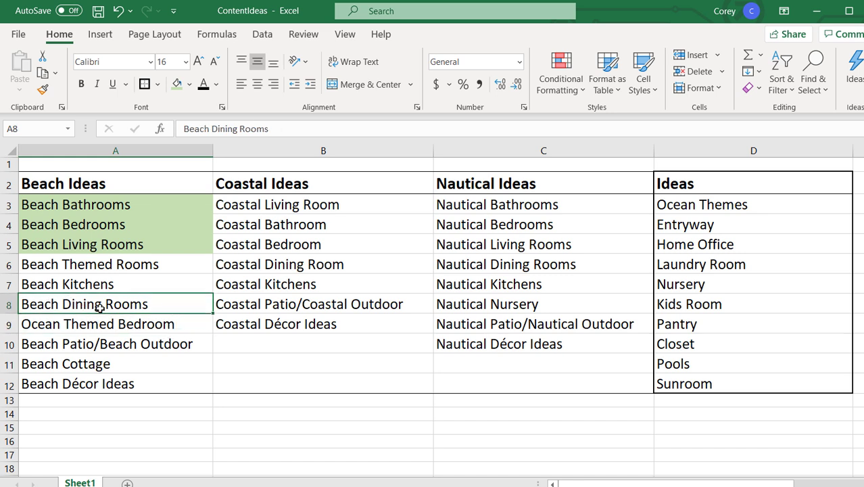
click(75, 323)
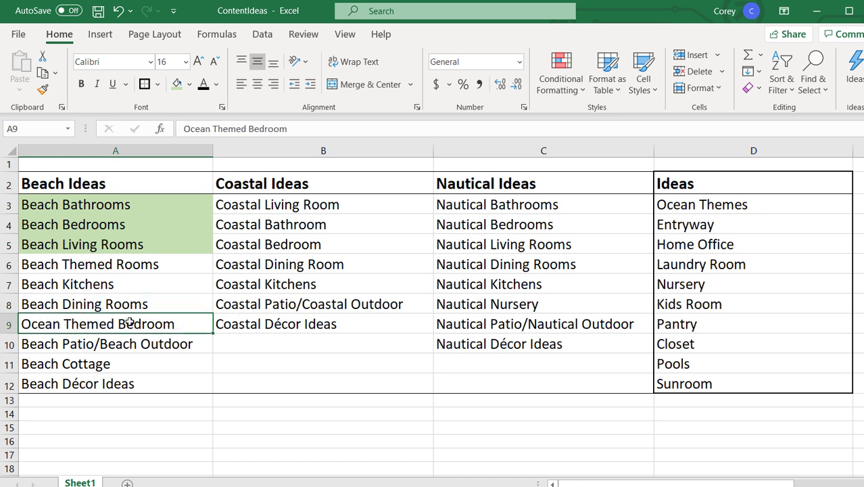
click(498, 306)
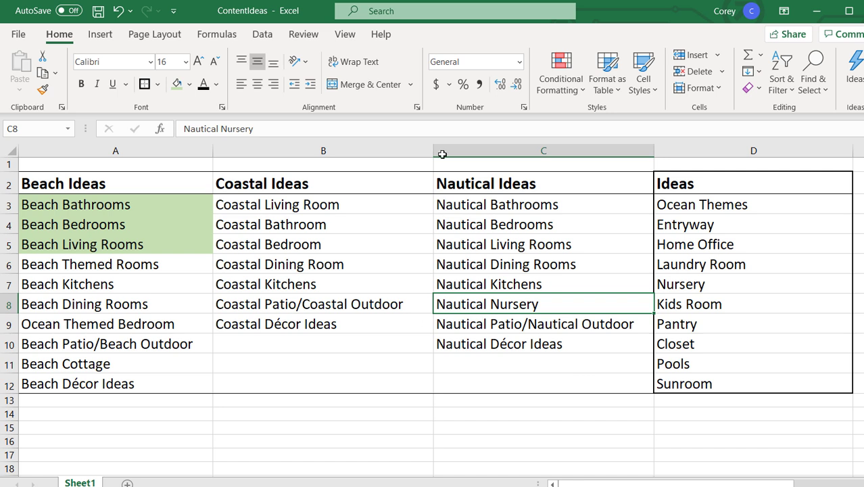
Return to Google Search Console, remove the page filter from the performance report and show the results by page
key(alt+Tab)
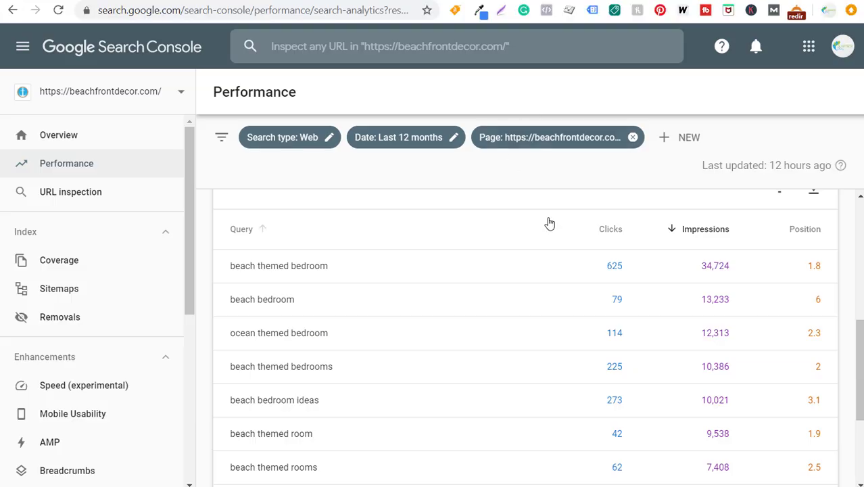
scroll(547, 222, up, 5)
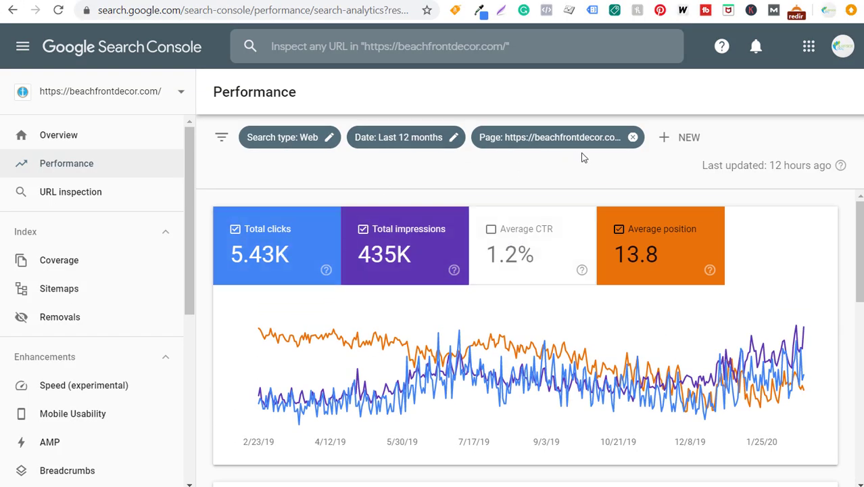
click(634, 138)
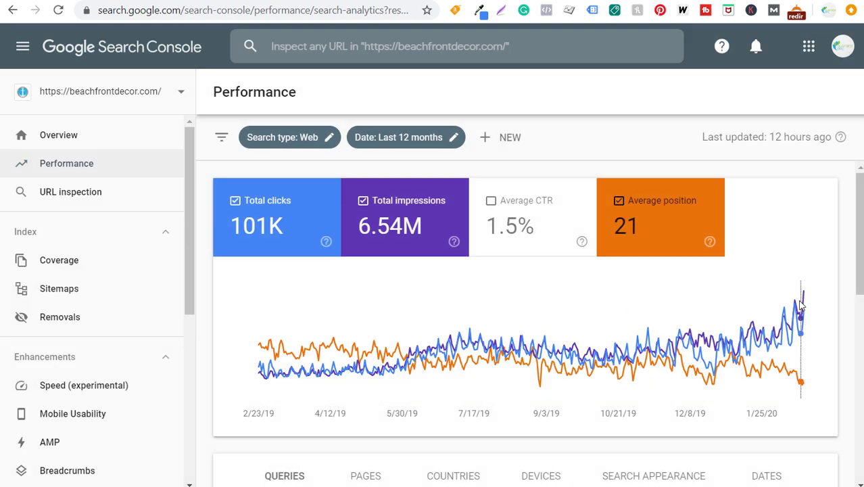
mouse_move(807, 304)
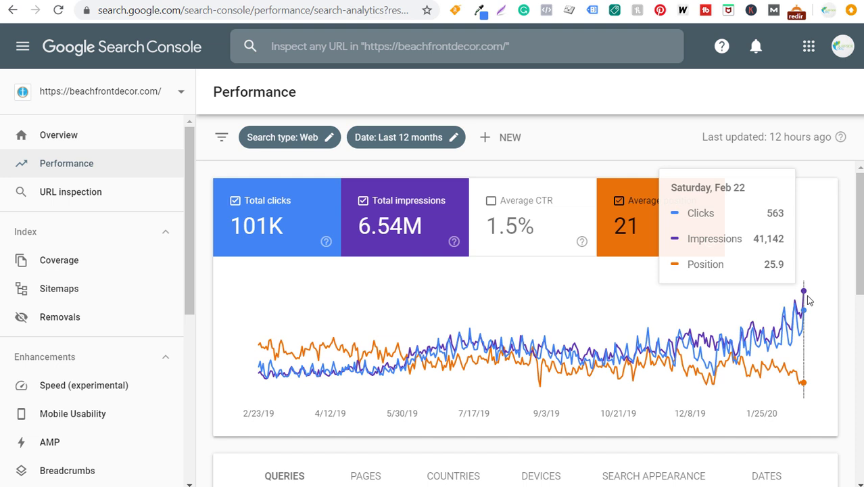
scroll(514, 284, down, 5)
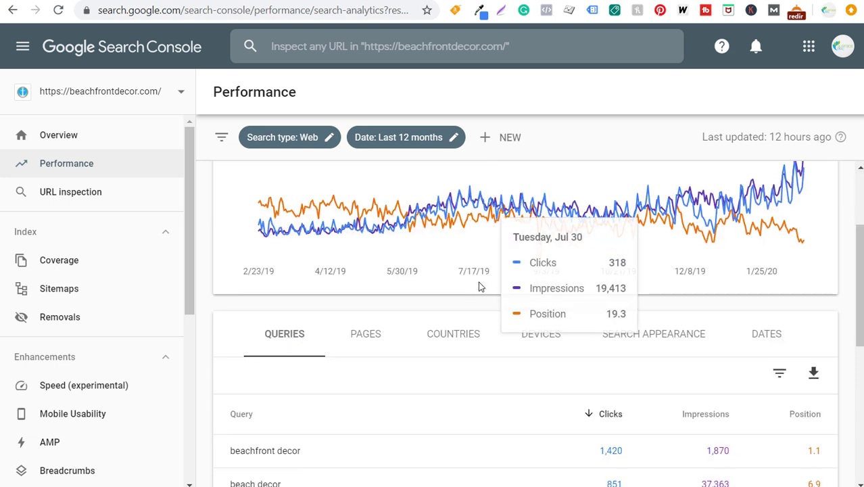
click(367, 195)
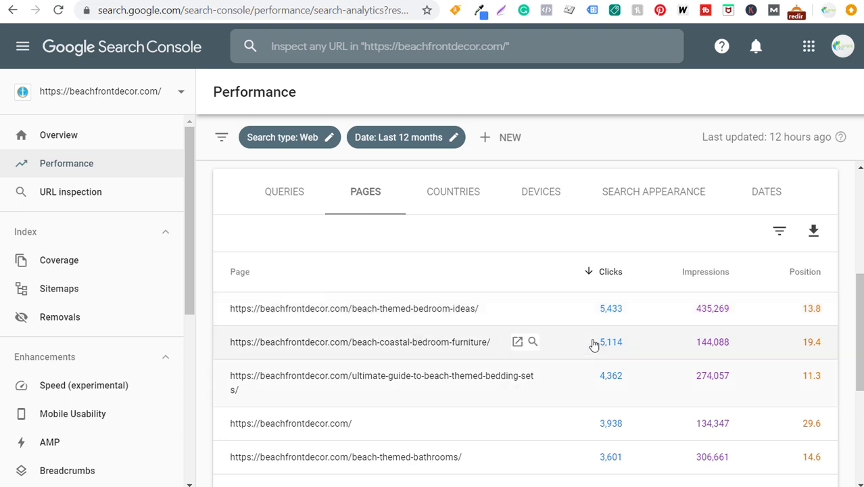
Review the beach-living-rooms post again and switch to the All Pages report in Google Analytics
click(687, 0)
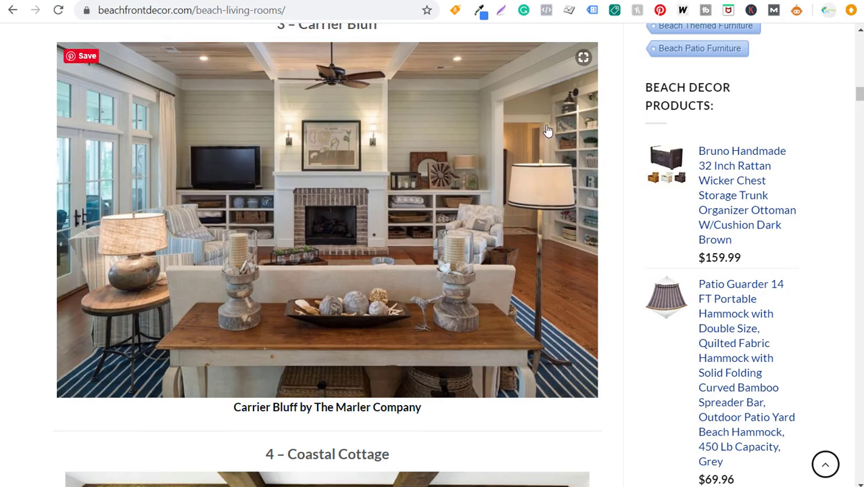
scroll(548, 131, up, 15)
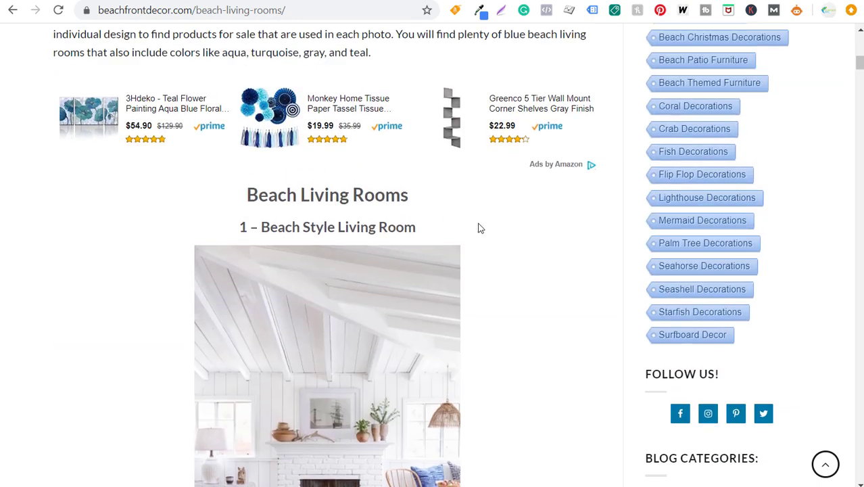
scroll(487, 230, down, 3)
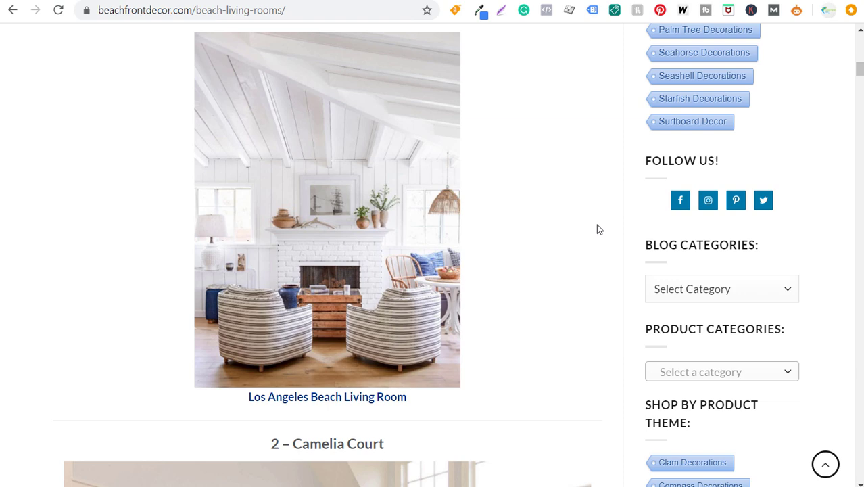
key(ctrl+Tab)
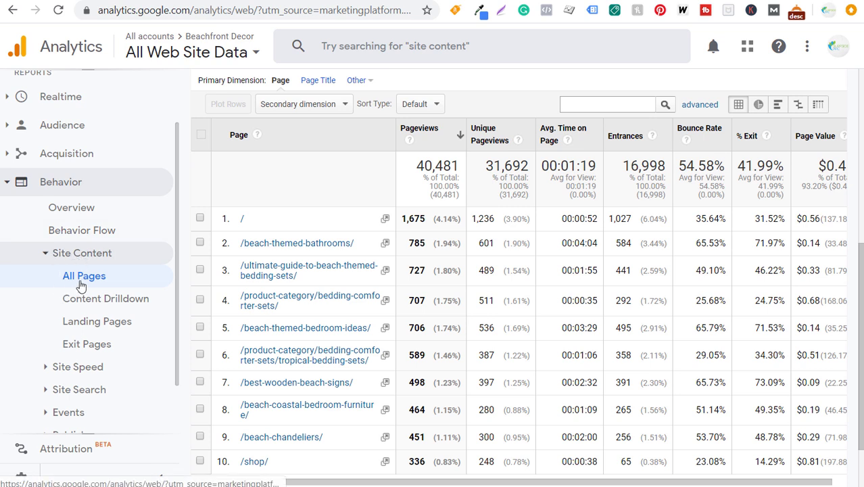
Open the Acquisition Channels report for all traffic and break down Organic Search by landing page
click(67, 184)
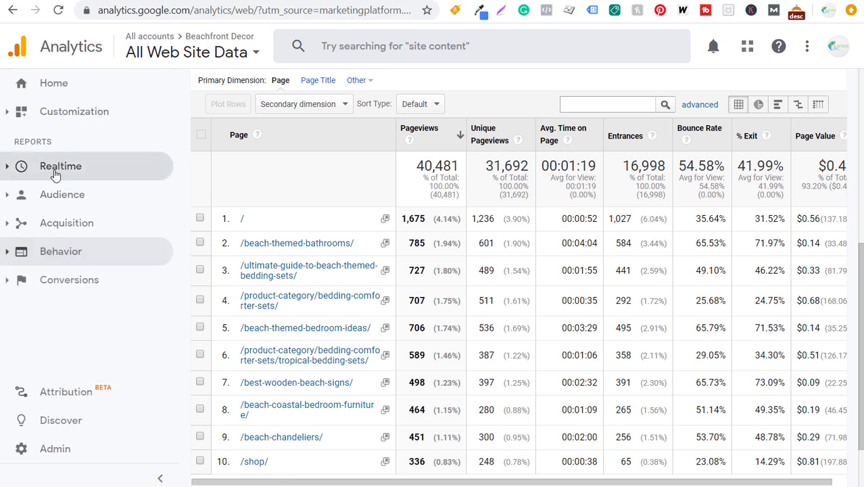
click(50, 228)
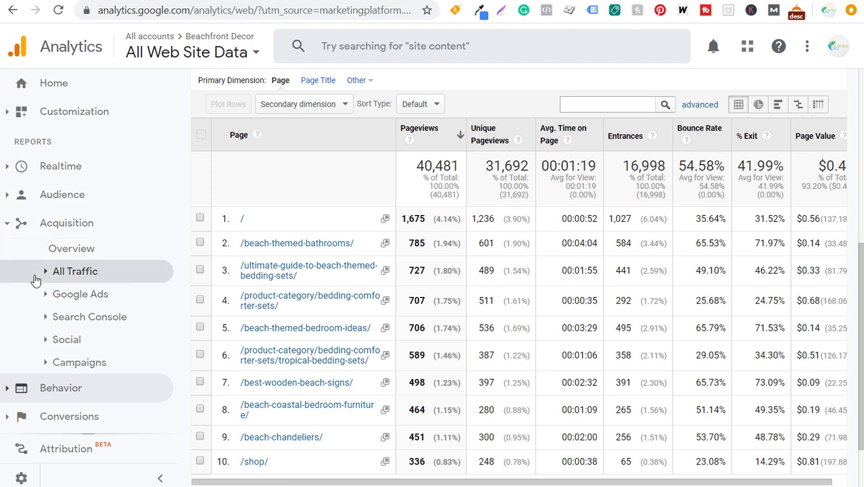
click(83, 272)
click(84, 296)
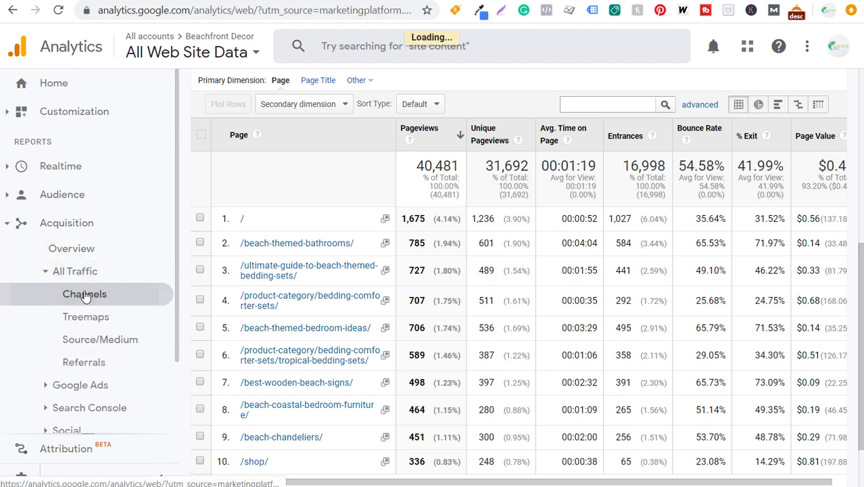
scroll(604, 261, down, 1)
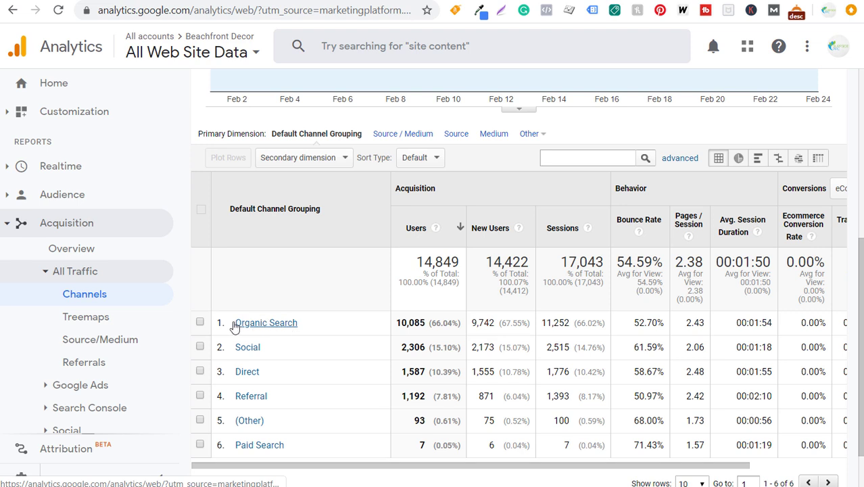
click(259, 326)
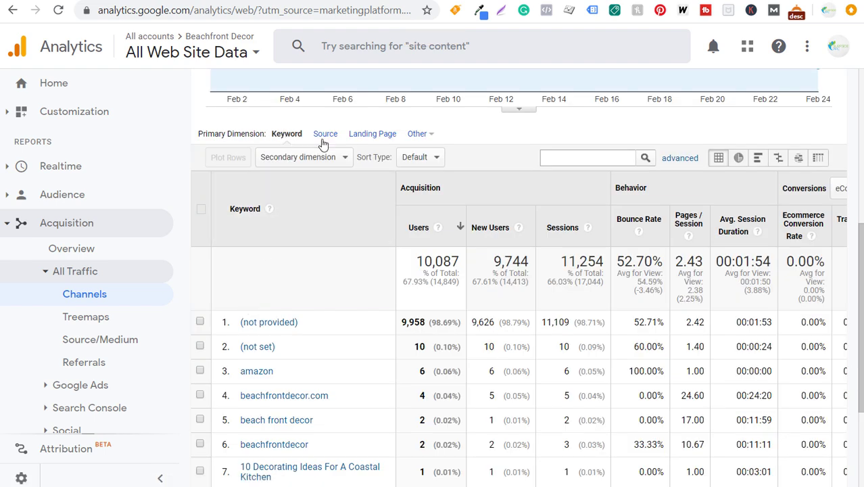
click(375, 136)
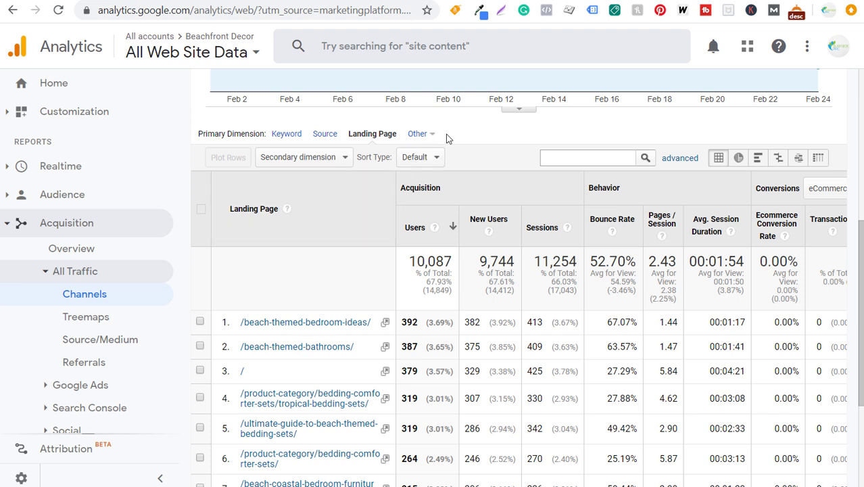
click(553, 2)
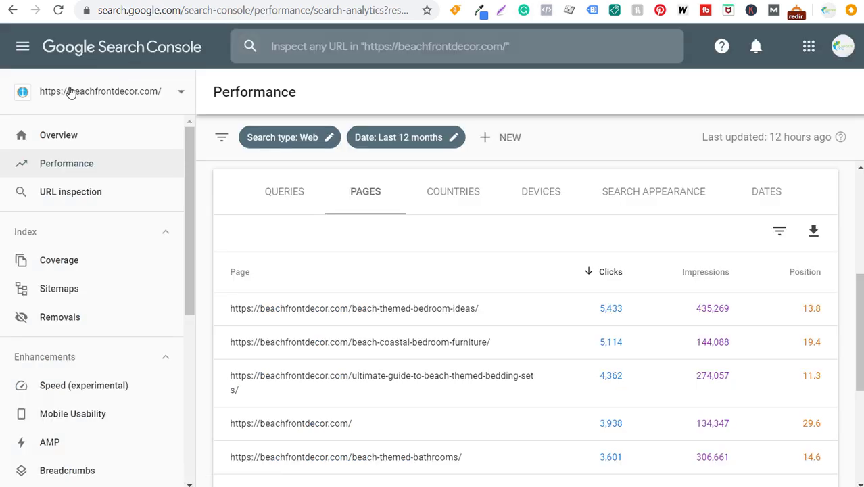
click(115, 88)
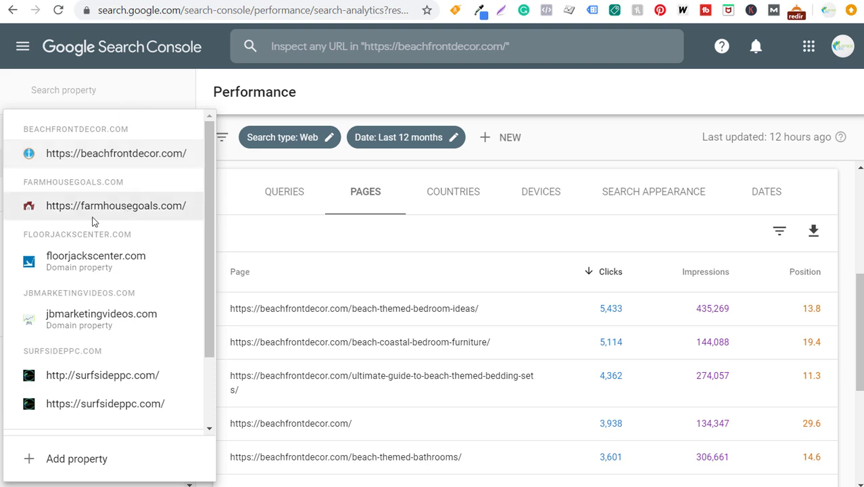
click(126, 207)
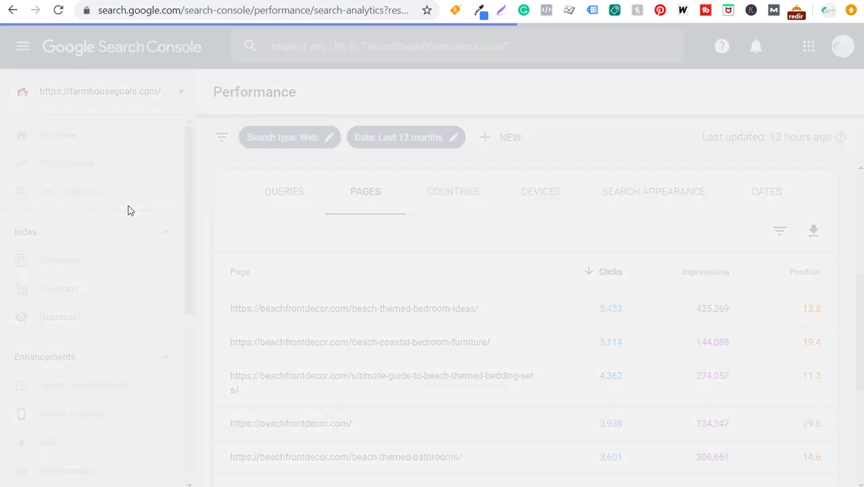
scroll(295, 198, down, 1)
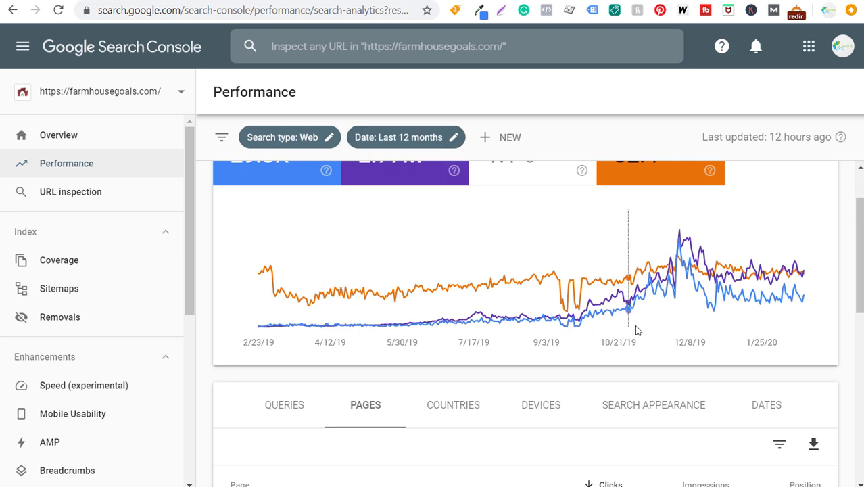
mouse_move(674, 291)
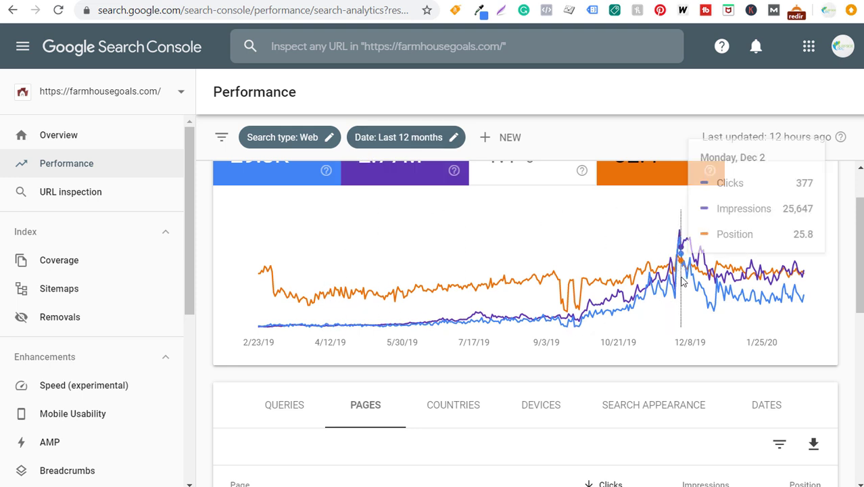
Look through the farmhousegoals.com pages ranked by clicks, from the shop page to the fireclay farmhouse sinks post
scroll(669, 287, down, 3)
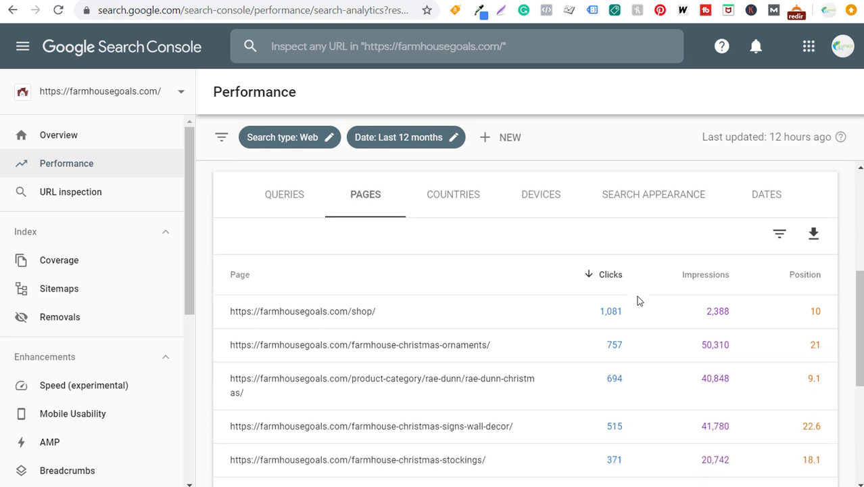
scroll(655, 277, down, 1)
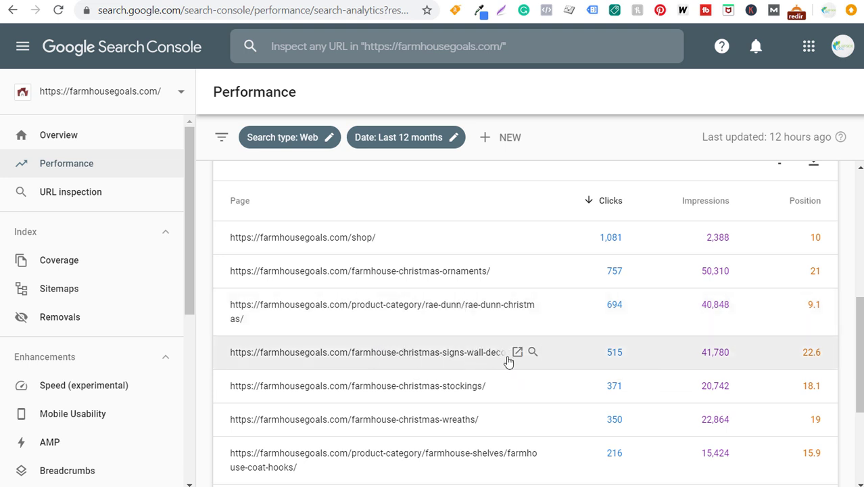
scroll(446, 377, down, 1)
scroll(448, 377, down, 2)
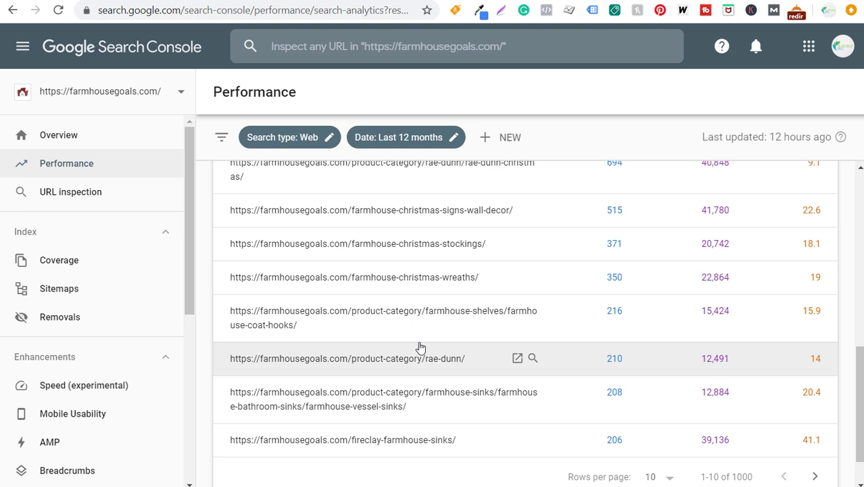
scroll(421, 346, up, 3)
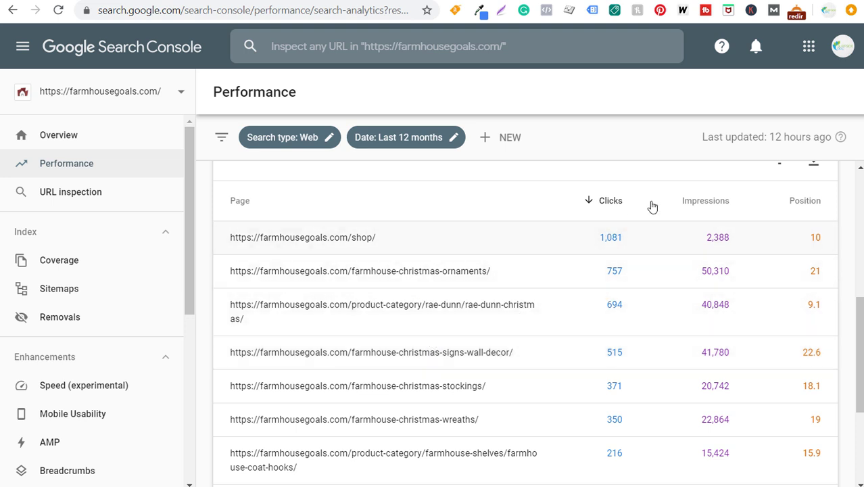
Sort the farmhousegoals.com pages by impressions and go through the highest-ranked ones
click(678, 203)
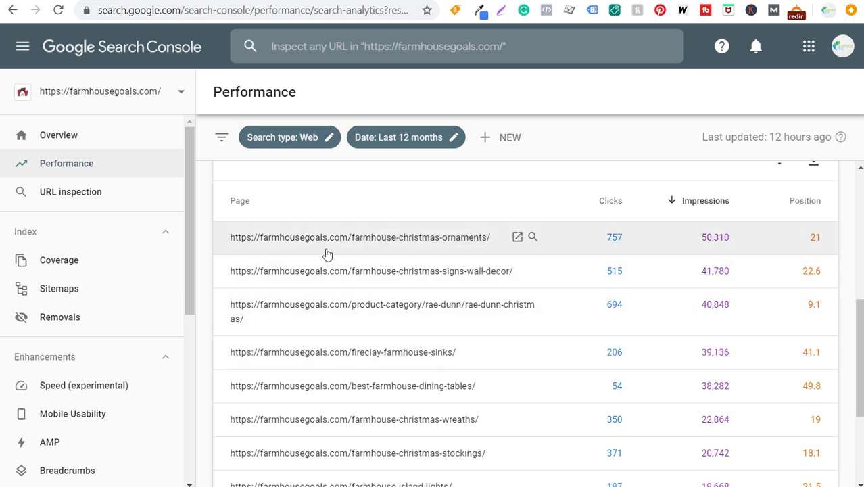
scroll(324, 267, down, 2)
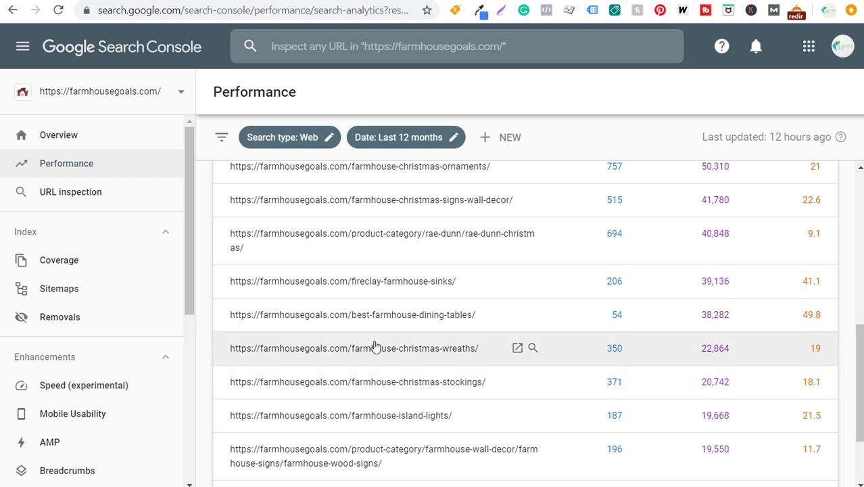
scroll(378, 344, up, 1)
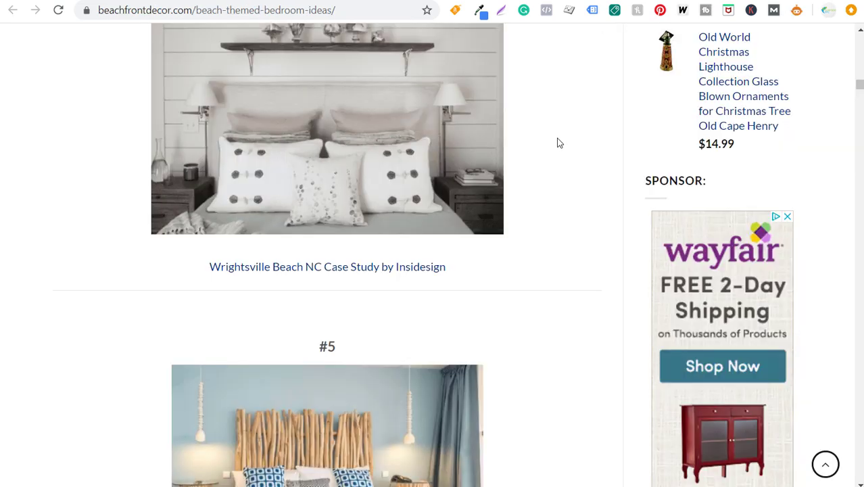
Revisit the beach-themed-bedroom-ideas post and the Keyword Planner ideas, then return to the farmhousegoals.com performance graph in Search Console
scroll(558, 146, up, 15)
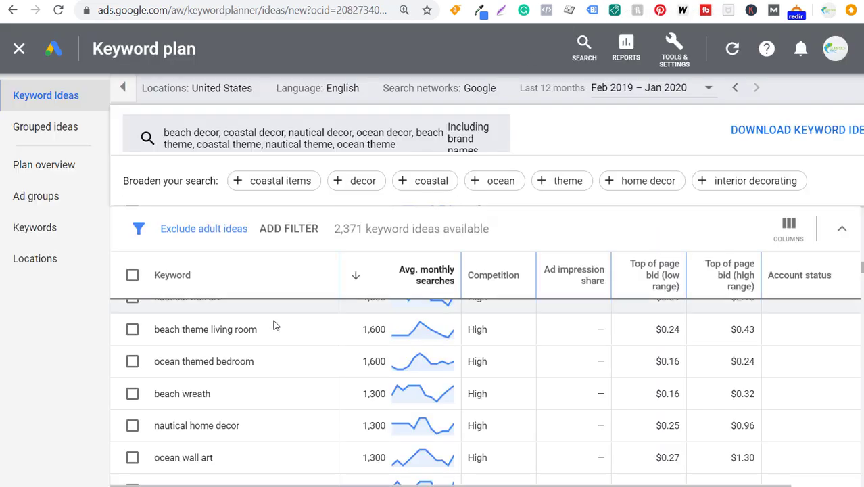
scroll(264, 348, down, 2)
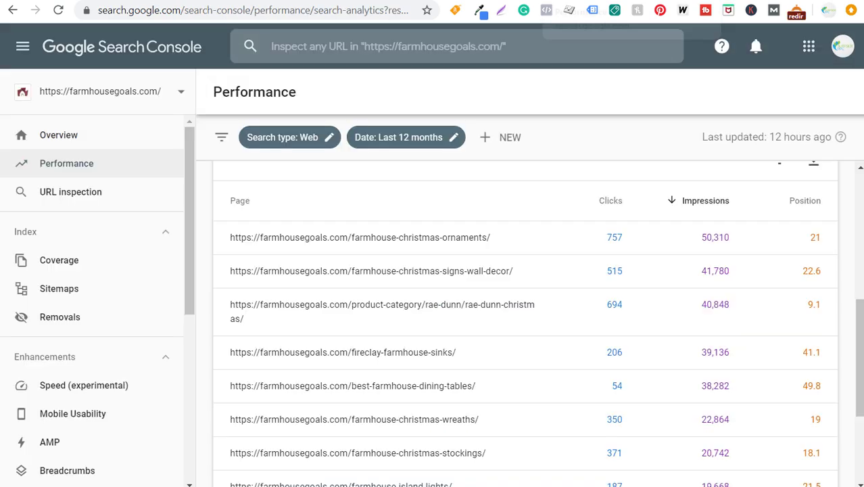
key(ctrl+Tab)
scroll(452, 199, up, 4)
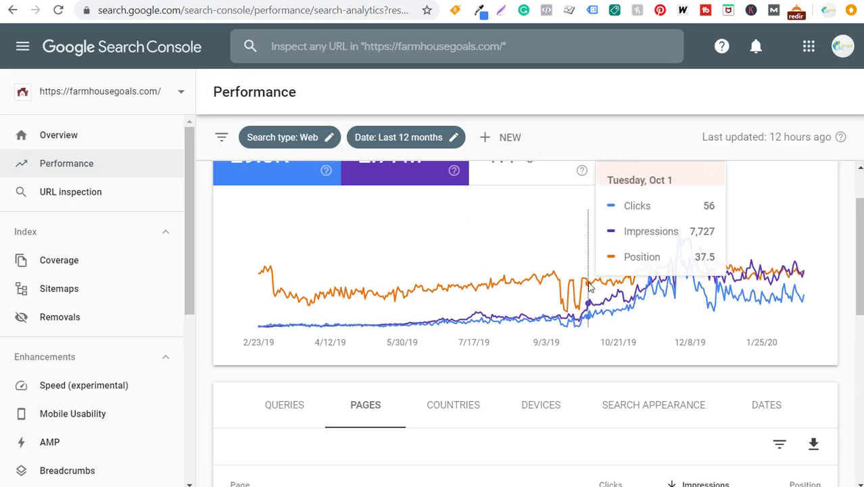